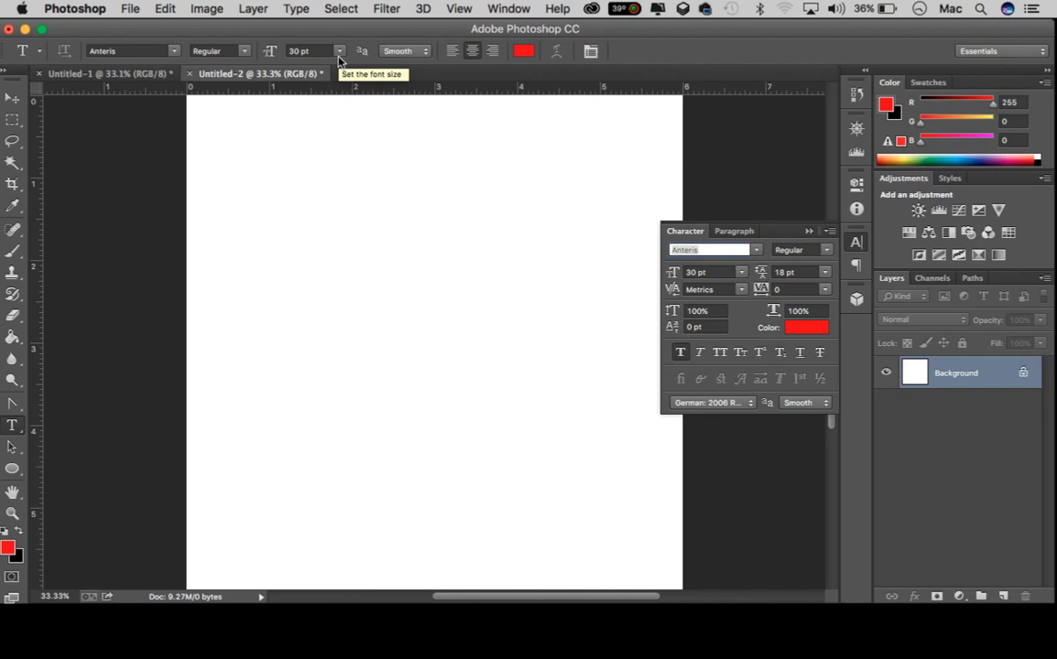
Add the red 30 pt text "BAKY / PJ / WENDYYY / BELO / B.I.C / FANTOM / IZOLAN" in the canvas's lower part
{"action": "left_click", "coordinate": [237, 482]}
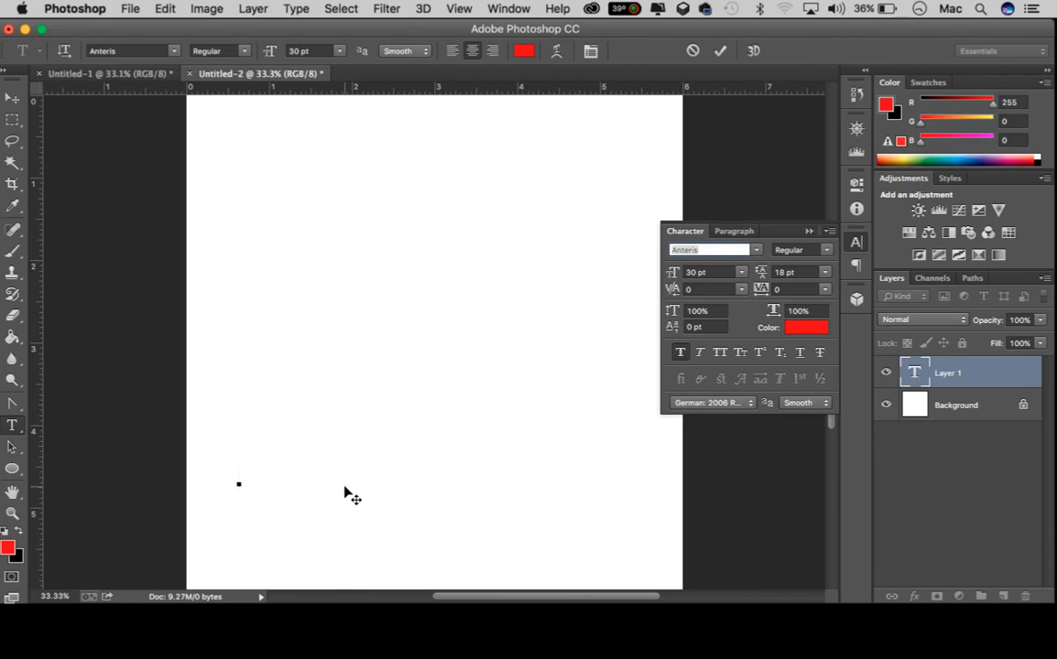
{"action": "type", "text": "BAK"}
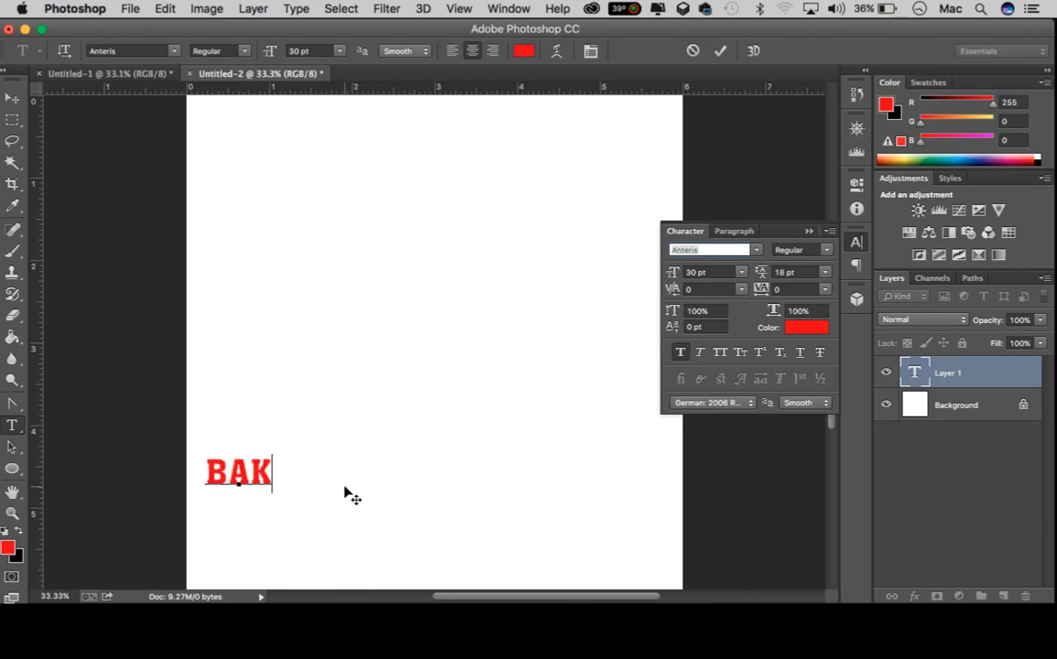
{"action": "type", "text": "Y /"}
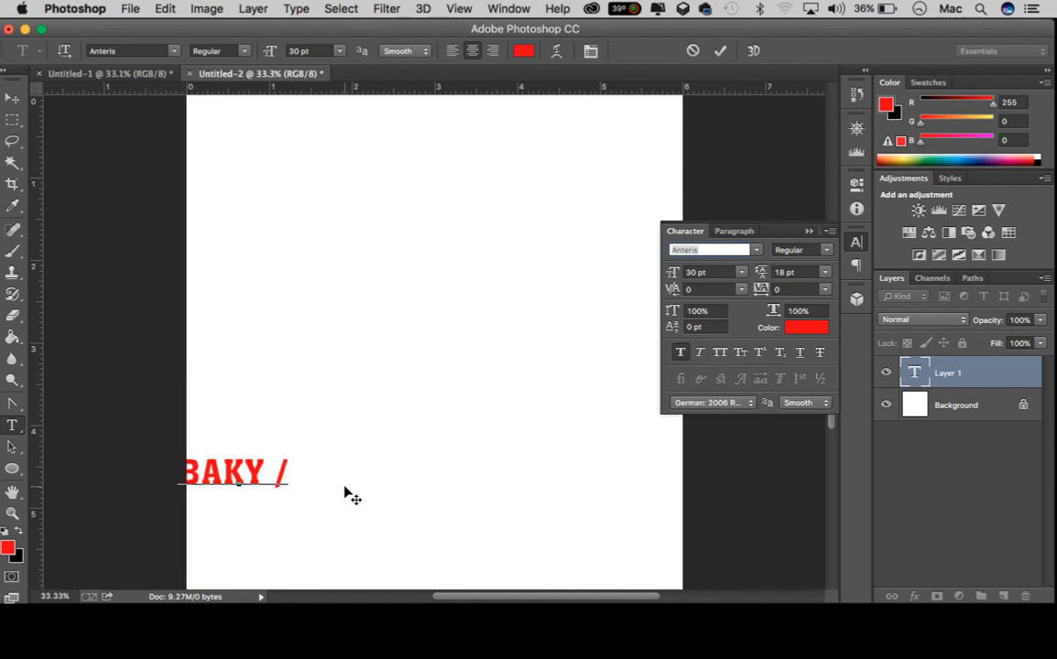
{"action": "type", "text": " PJ"}
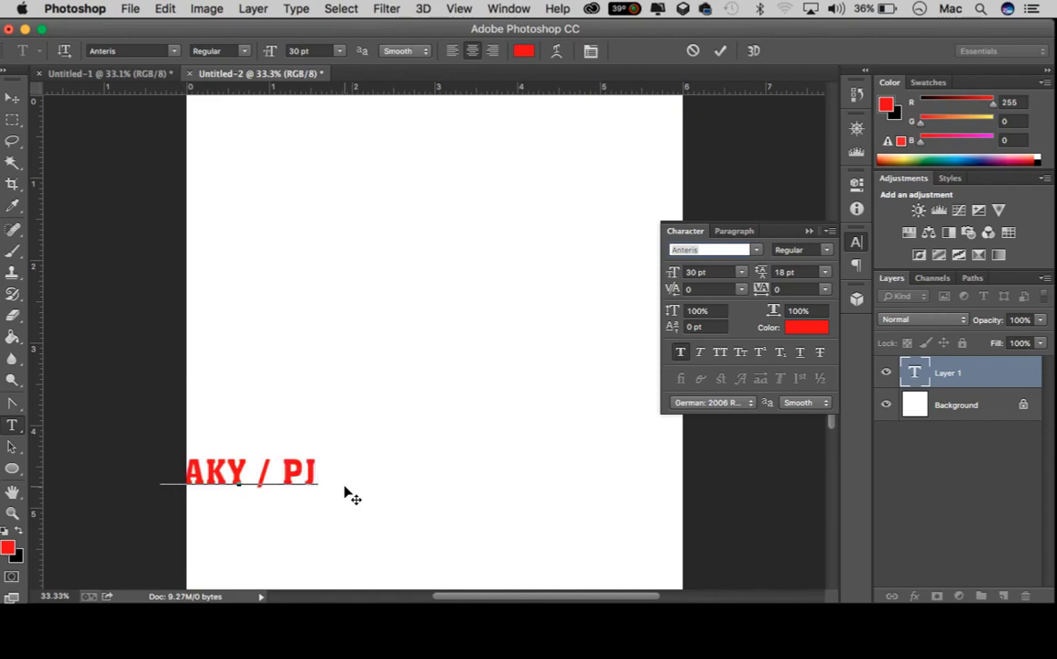
{"action": "type", "text": " / WEND"}
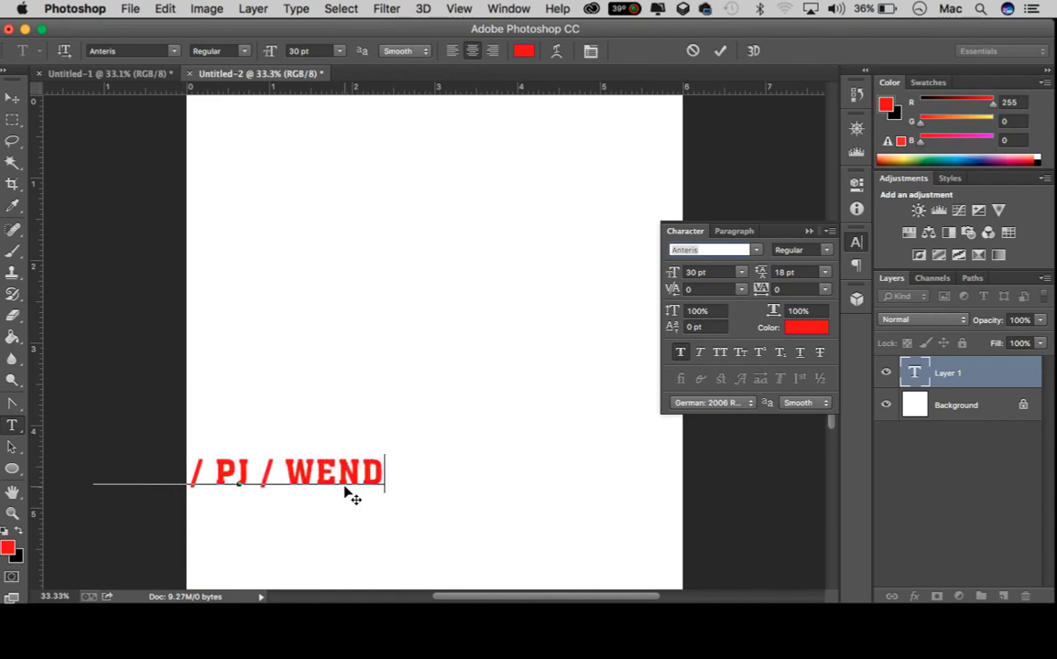
{"action": "type", "text": "YYY /"}
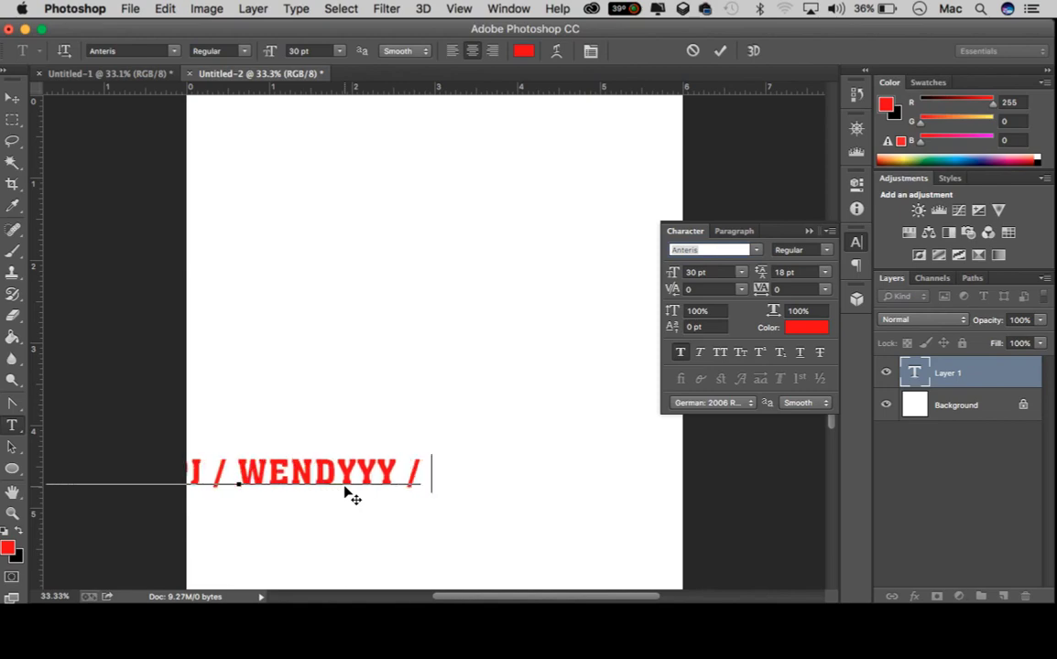
{"action": "type", "text": " BELO /"}
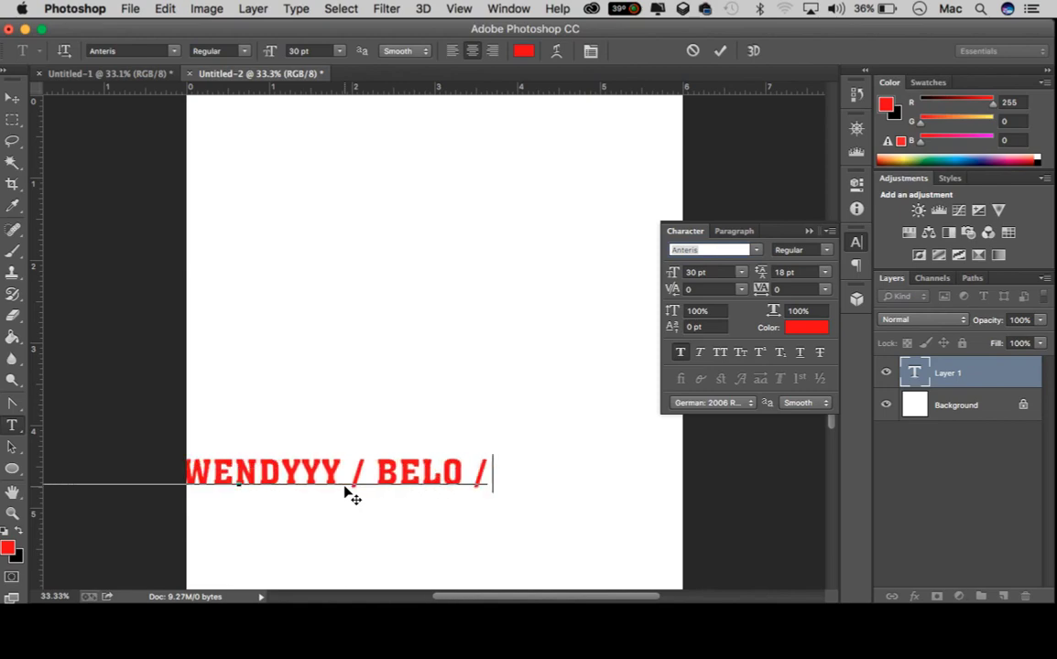
{"action": "type", "text": " B.I"}
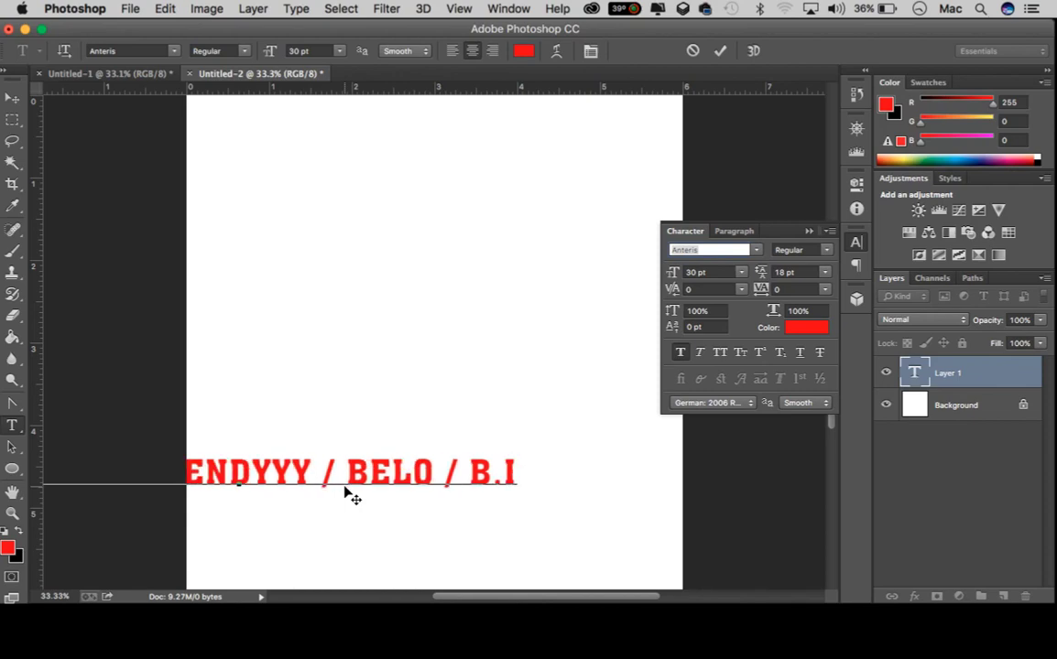
{"action": "type", "text": ".C / "}
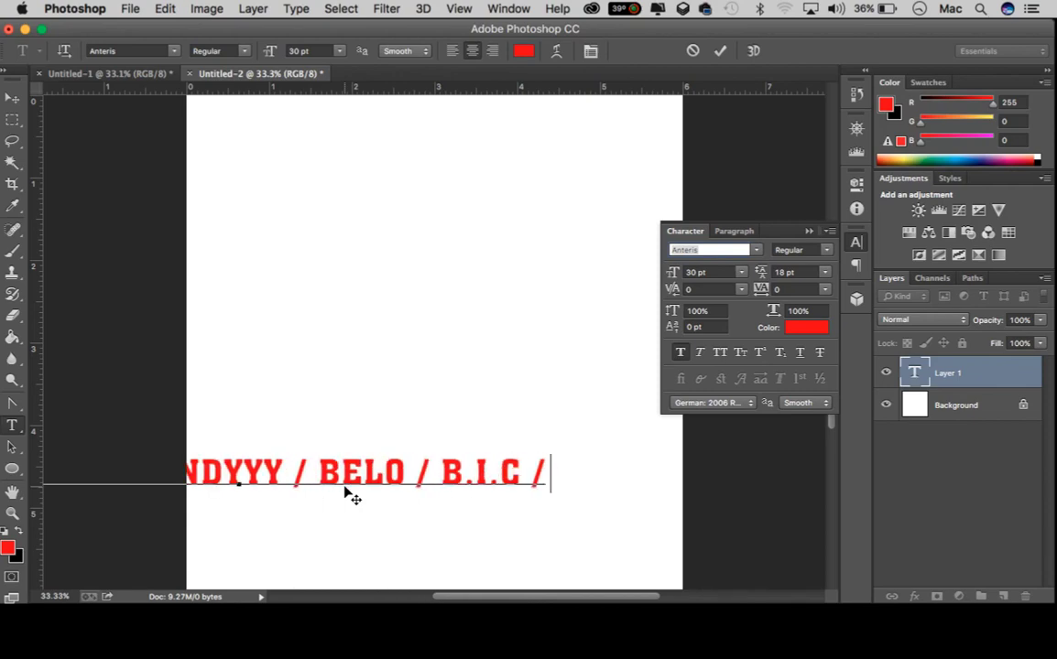
{"action": "type", "text": "F"}
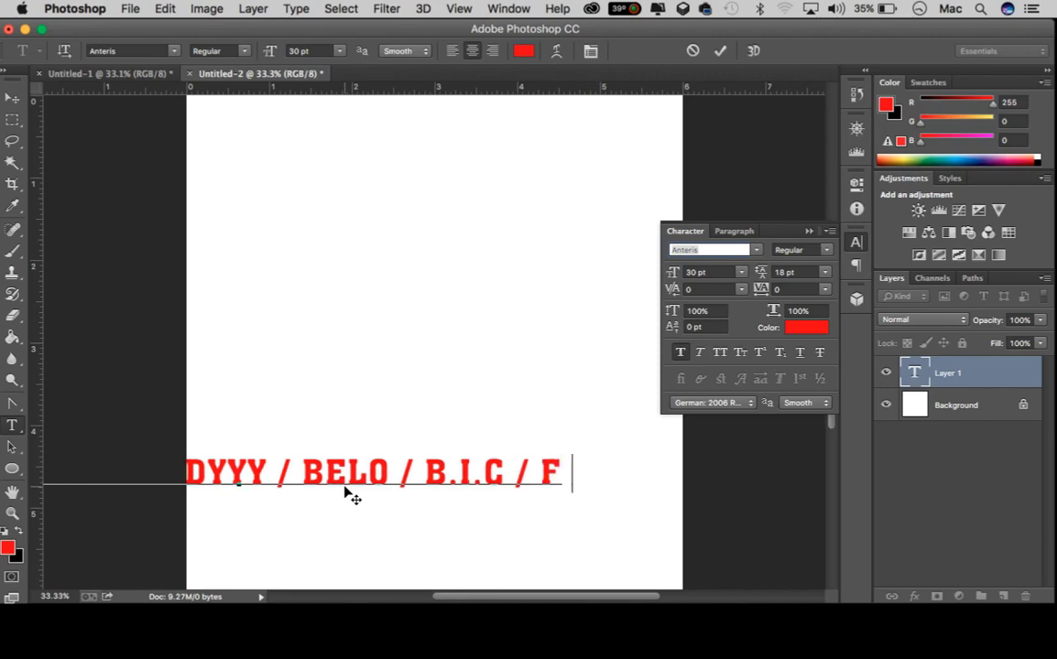
{"action": "type", "text": "ANTOM"}
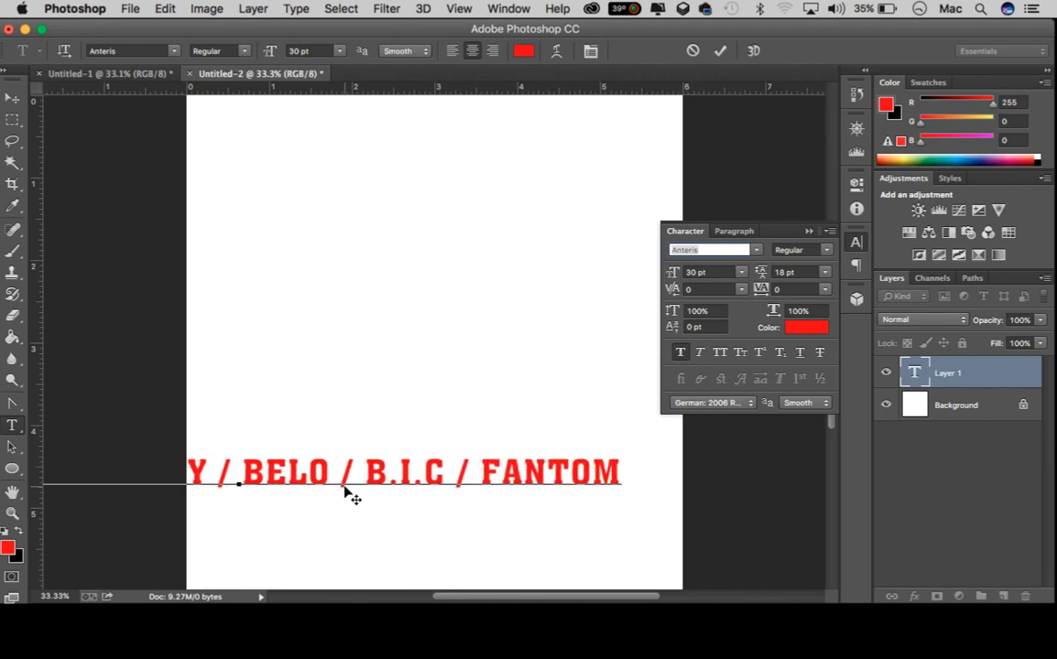
{"action": "type", "text": " / "}
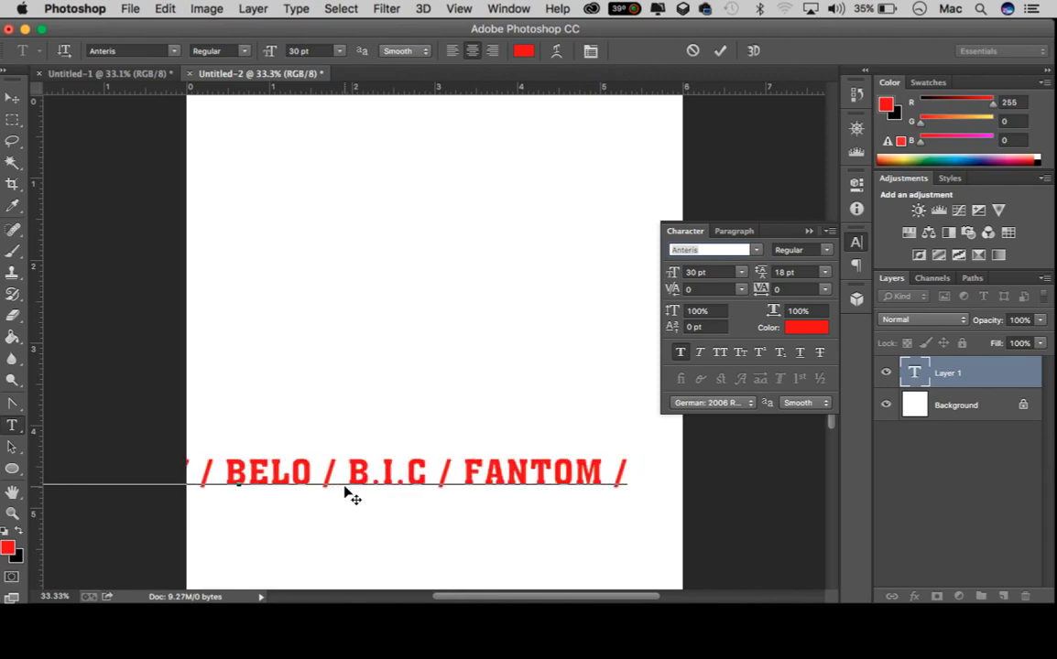
{"action": "type", "text": "IZO "}
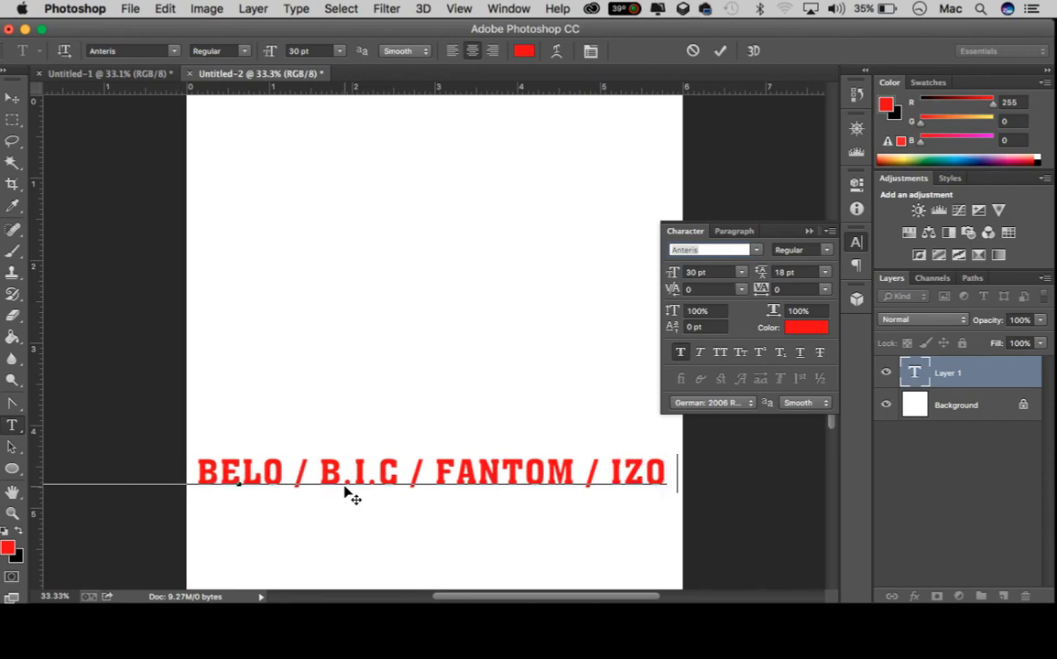
{"action": "type", "text": "LAN"}
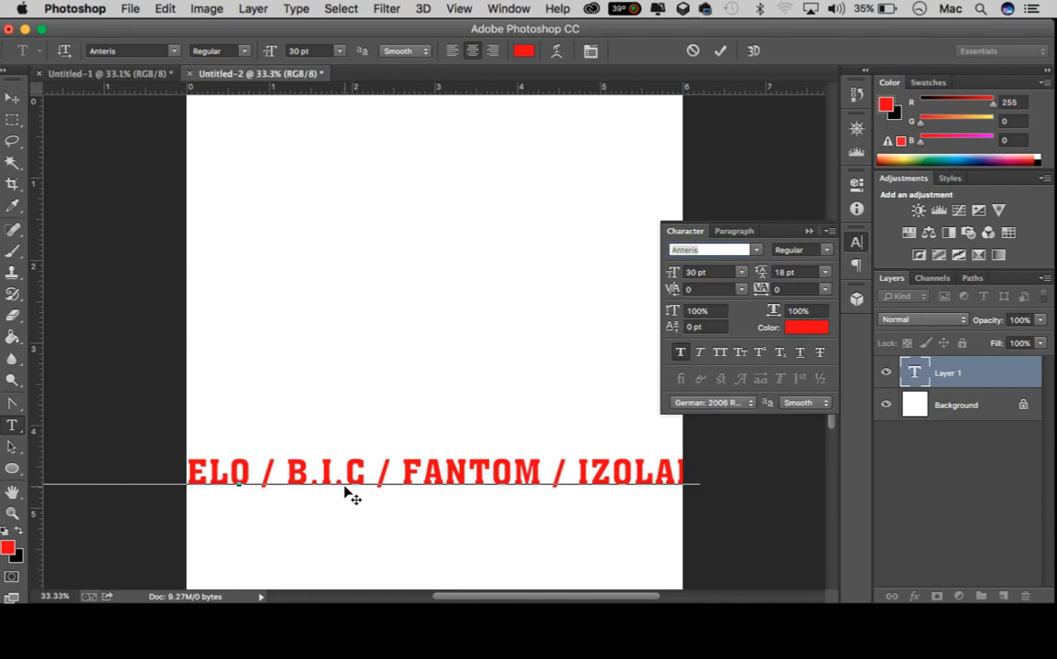
Break the text into two lines after "BELO /" and move it to span the width of the canvas
{"action": "left_click", "coordinate": [284, 472]}
{"action": "key", "text": "Return"}
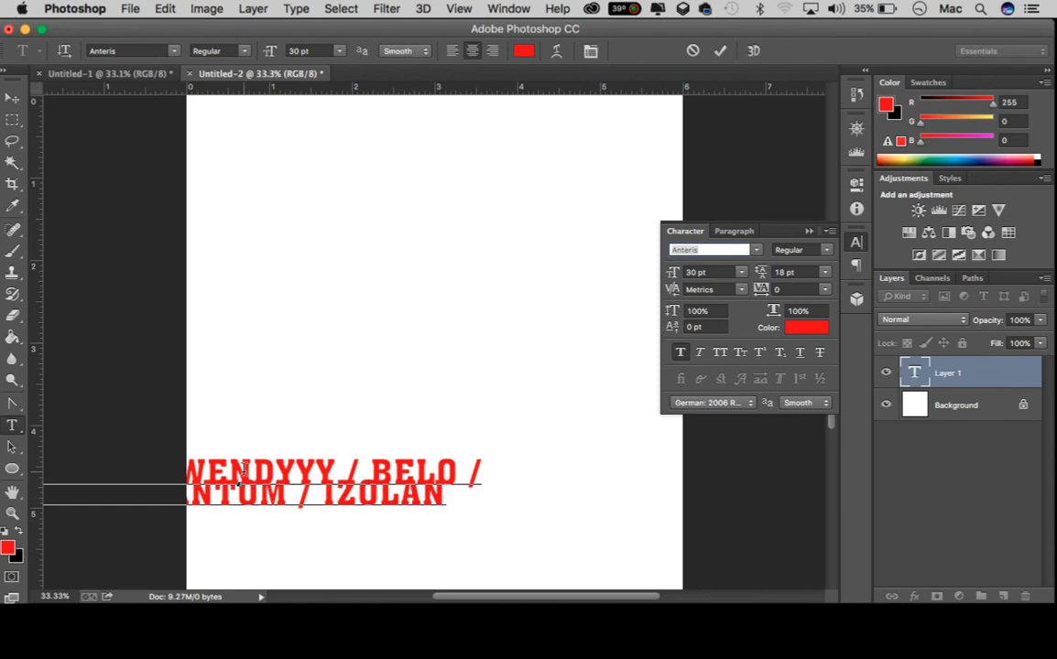
{"action": "left_click", "coordinate": [12, 99]}
{"action": "left_click_drag", "start_coordinate": [270, 462], "coordinate": [476, 456]}
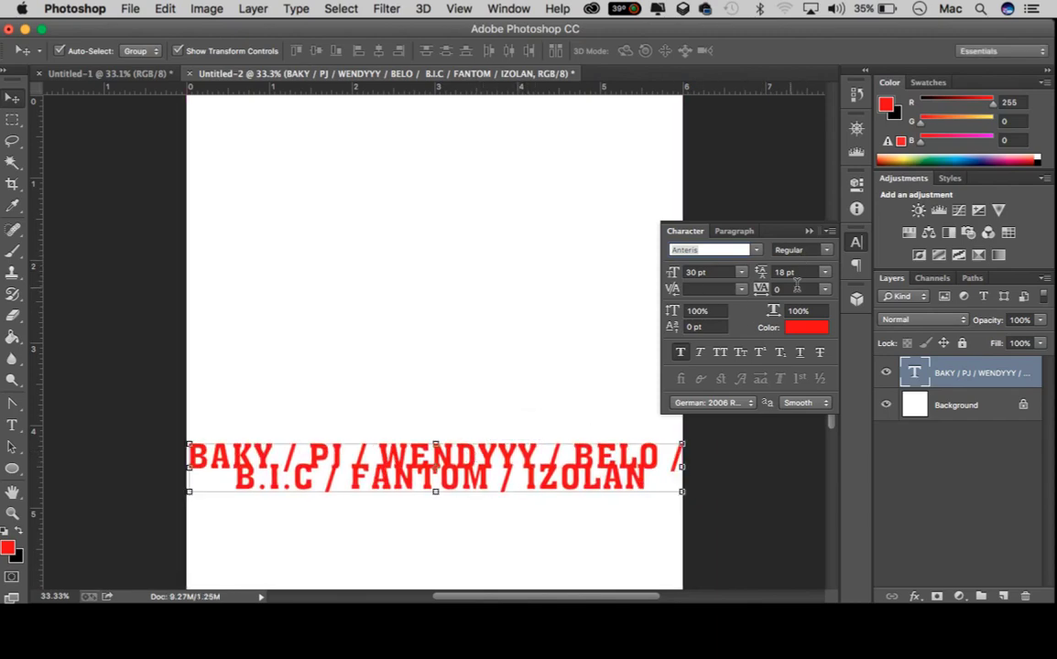
Set the text's leading to 30 pt and nudge the block slightly upward
{"action": "left_click", "coordinate": [824, 272]}
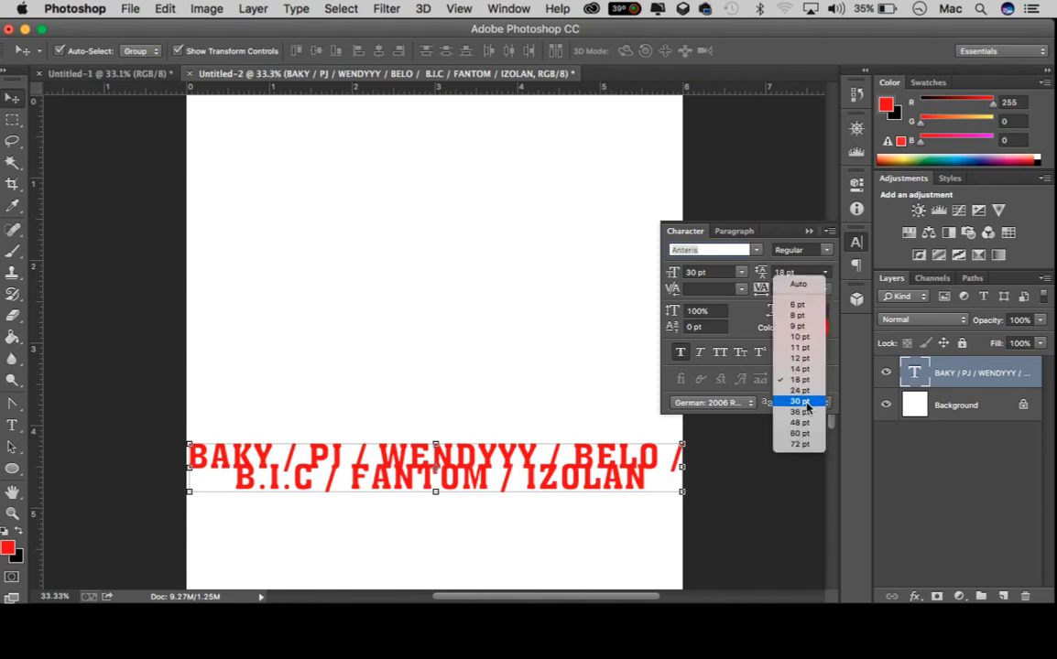
{"action": "left_click", "coordinate": [806, 407]}
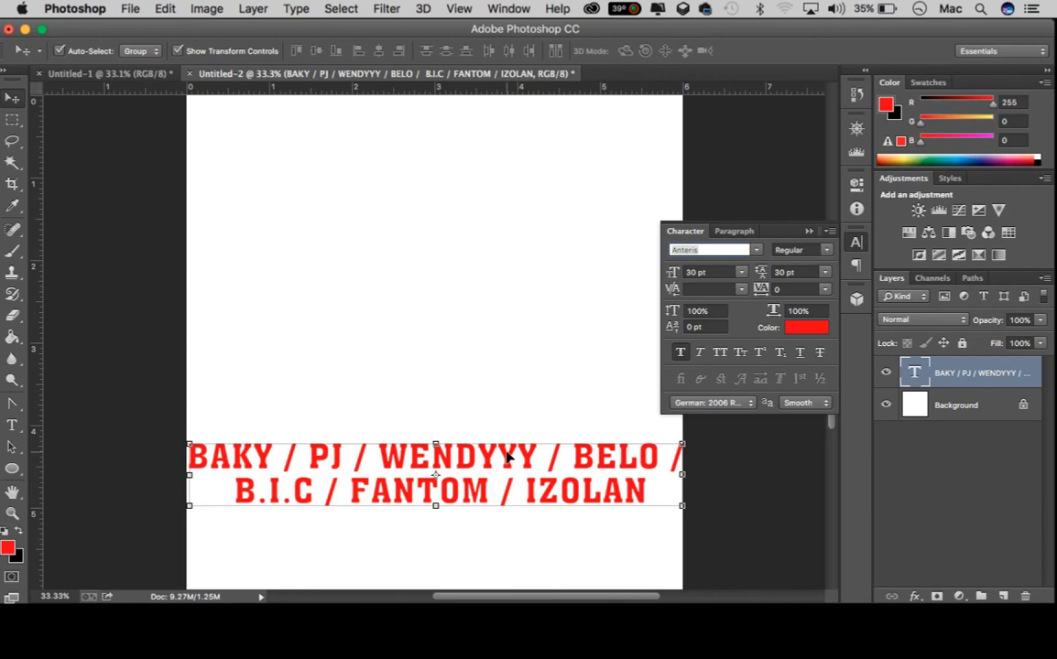
{"action": "mouse_move", "coordinate": [509, 458]}
{"action": "left_mouse_down"}
{"action": "mouse_move", "coordinate": [550, 456]}
{"action": "mouse_move", "coordinate": [510, 456]}
{"action": "left_mouse_up"}
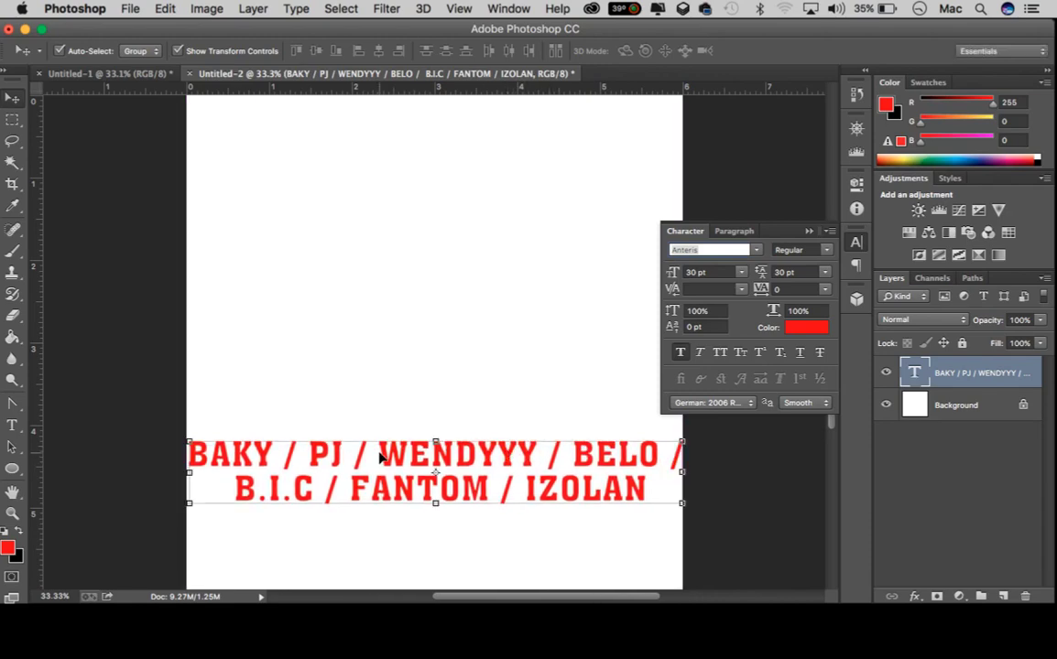
Append " /" after "IZOLAN" and add a third line reading "JLO / JOHNNY GTAPH / WENSON"
{"action": "left_click", "coordinate": [12, 425]}
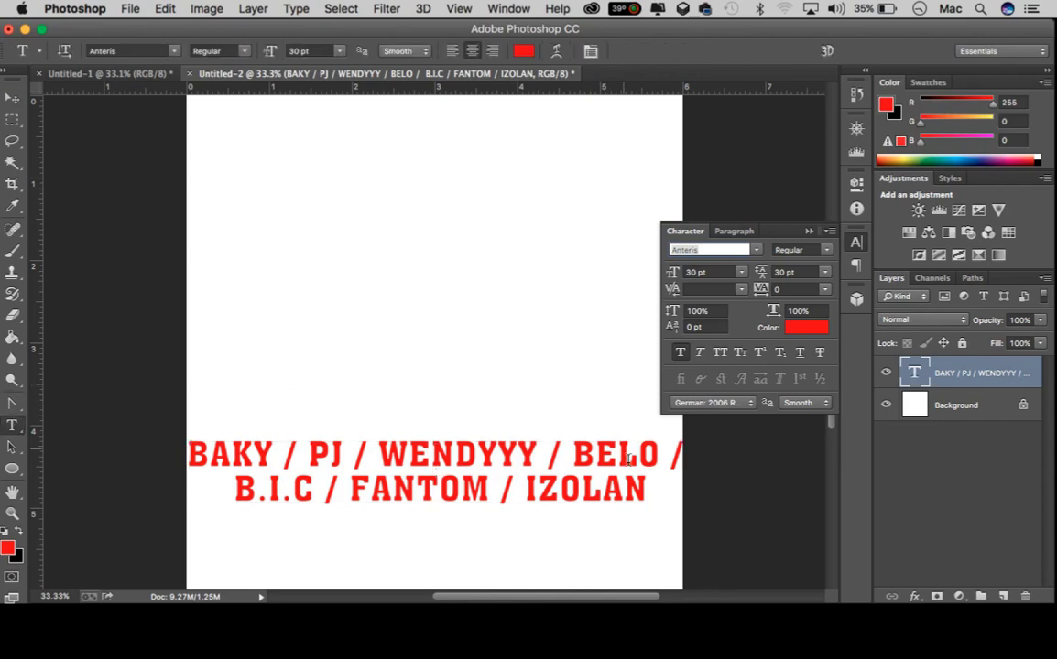
{"action": "left_click", "coordinate": [646, 490]}
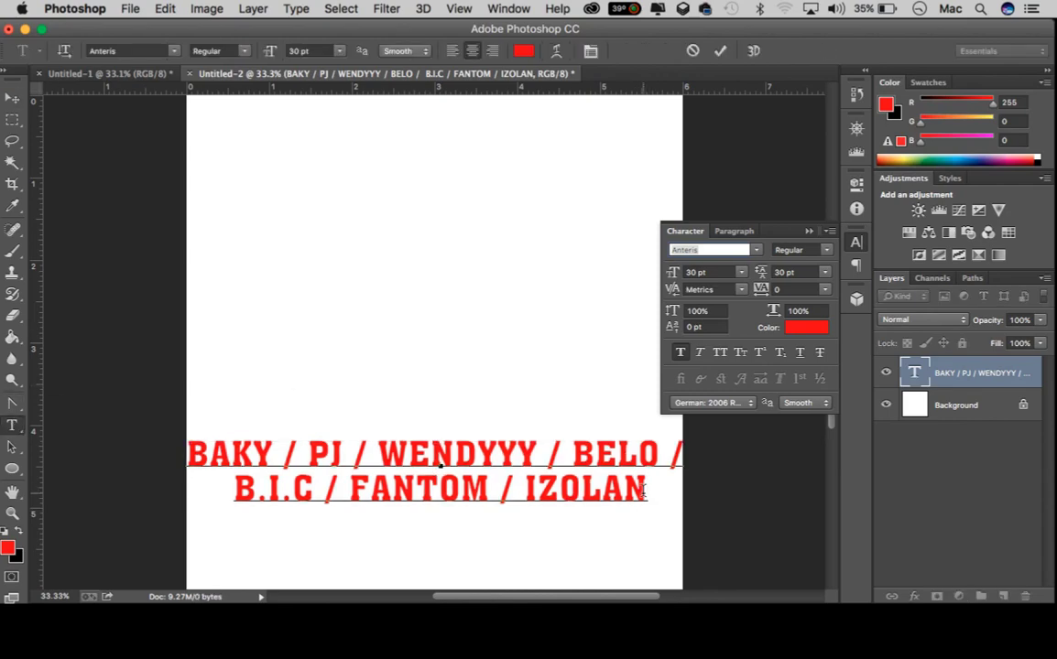
{"action": "type", "text": "/"}
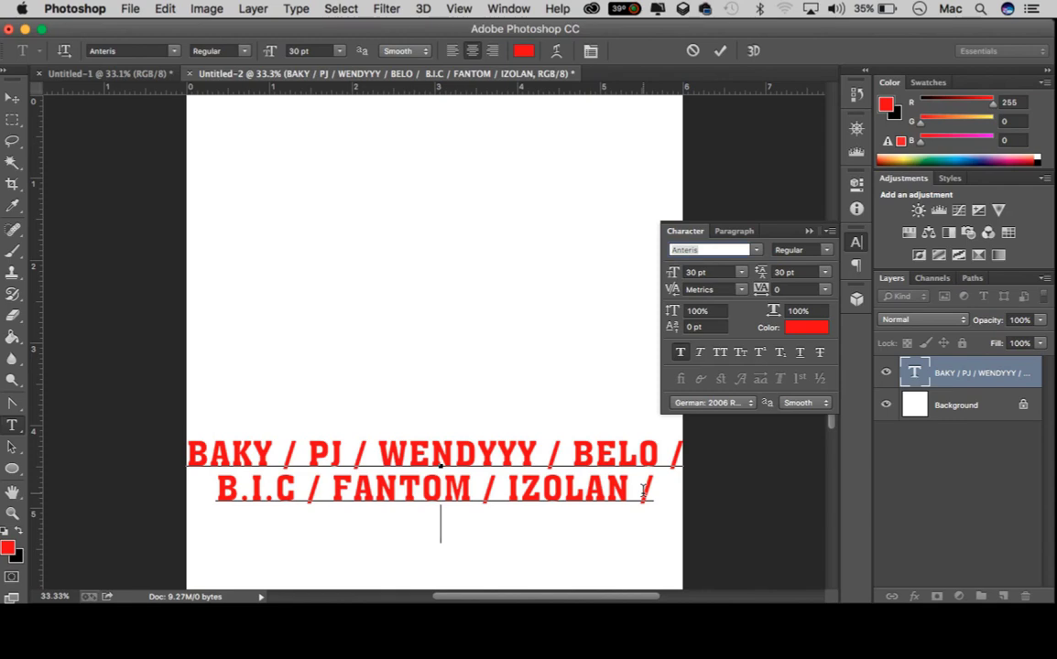
{"action": "key", "text": "Return"}
{"action": "type", "text": "JLO"}
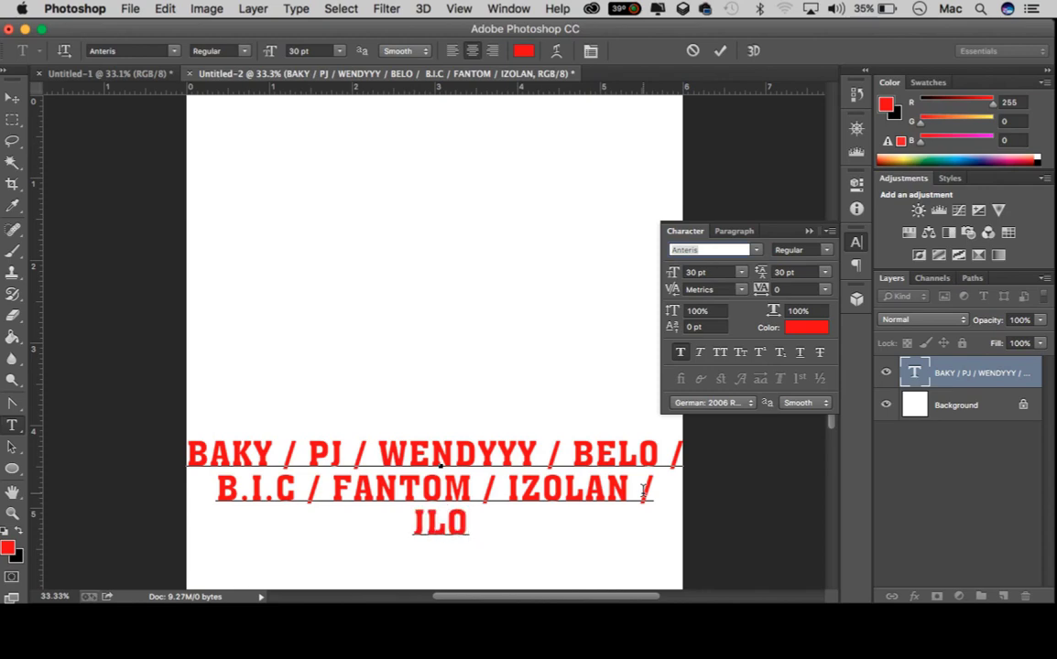
{"action": "type", "text": " / "}
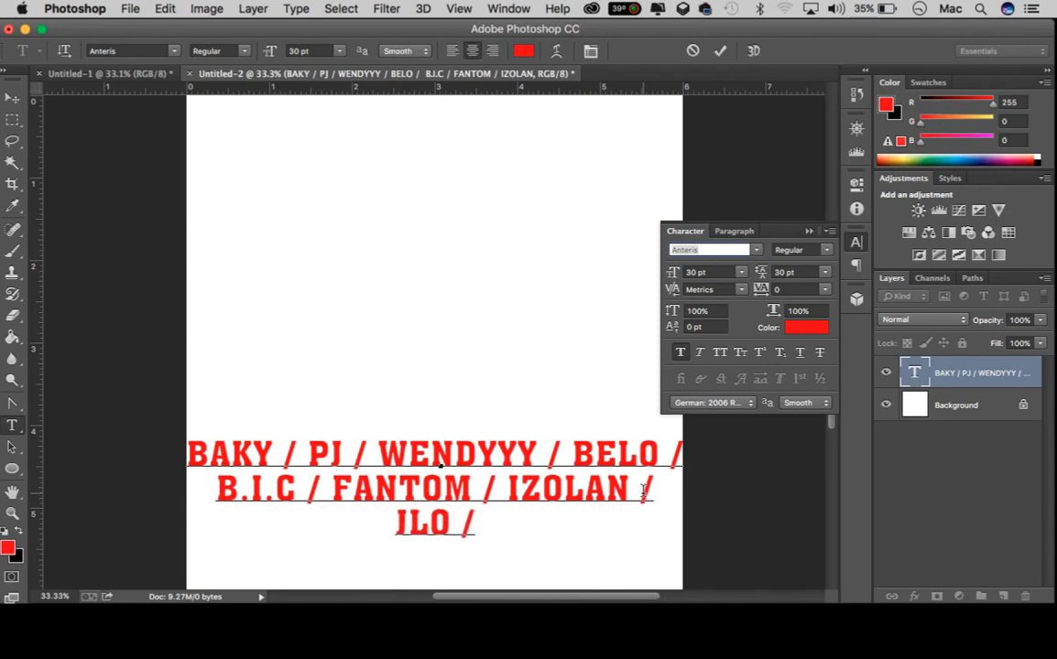
{"action": "type", "text": "JOHNN "}
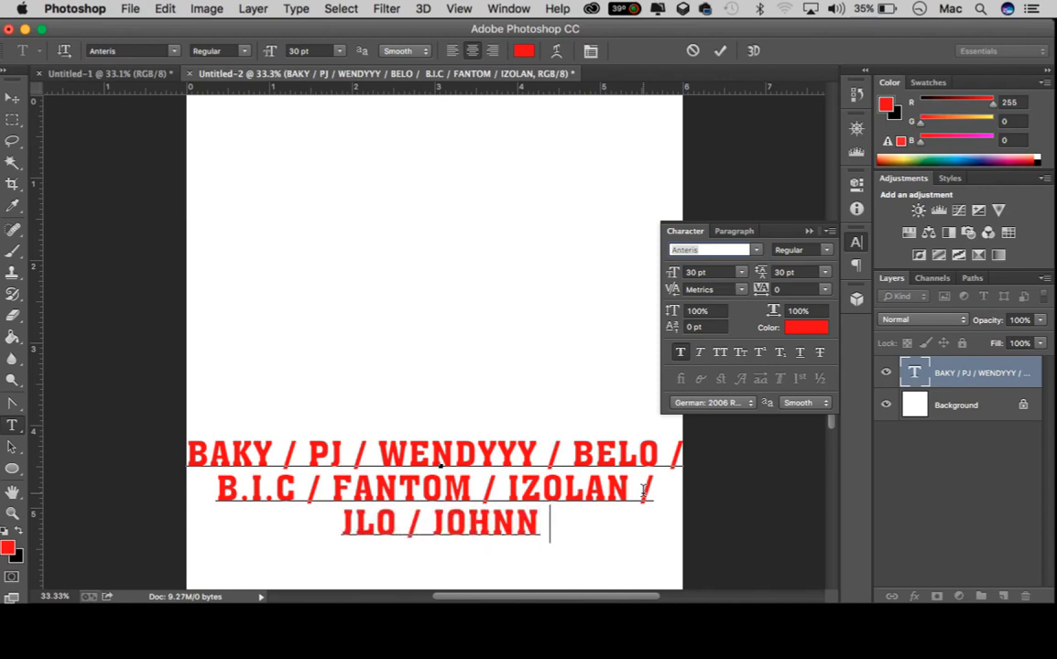
{"action": "type", "text": "Y GTAP"}
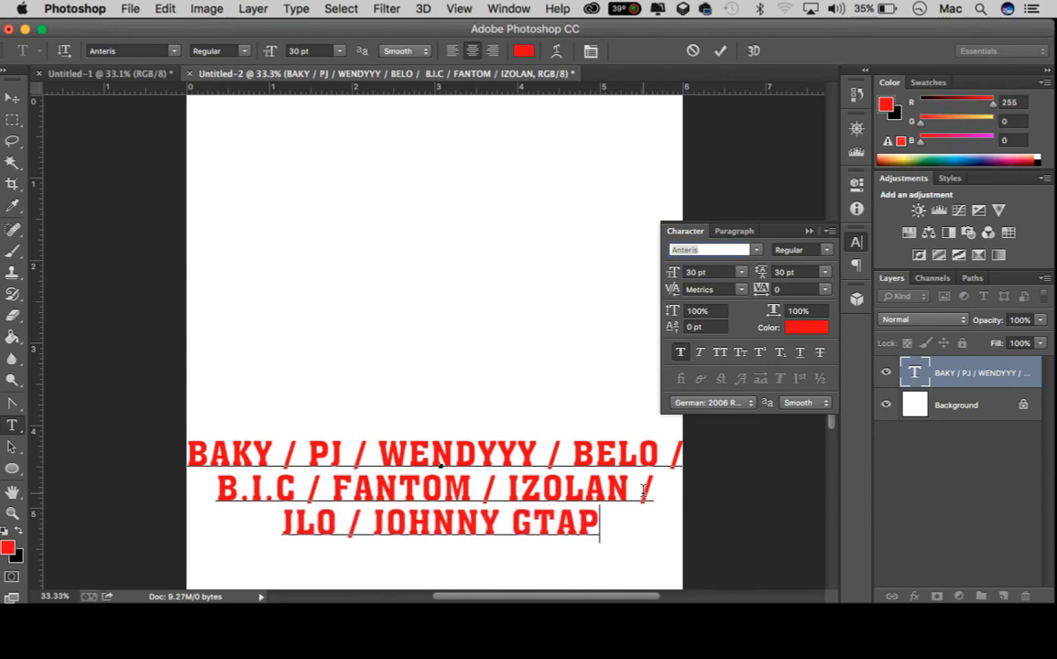
{"action": "type", "text": "H /"}
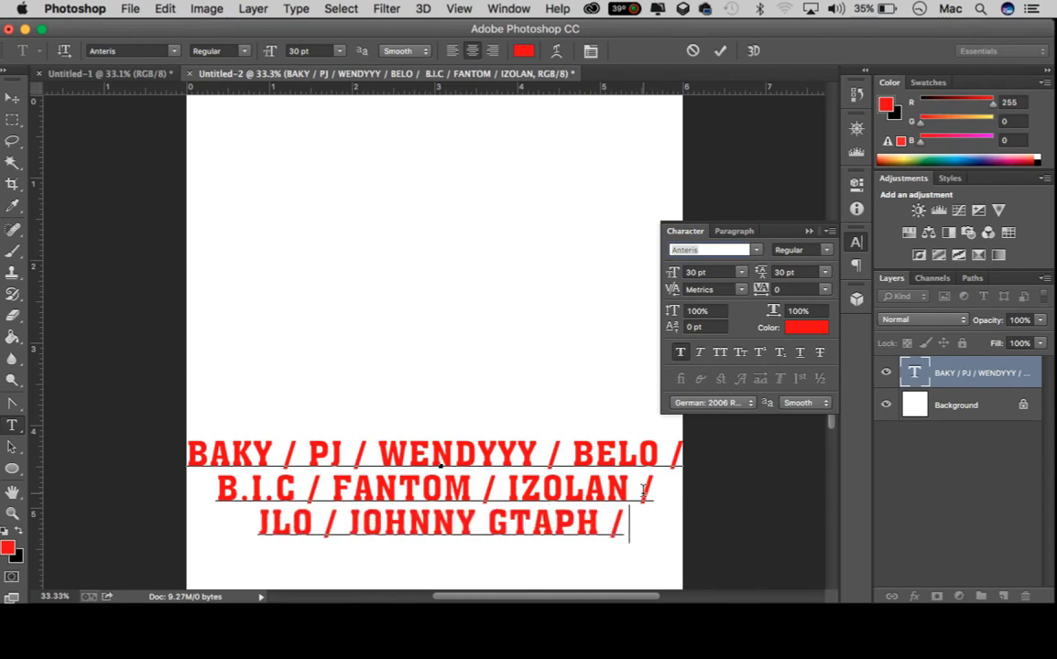
{"action": "type", "text": " WENSO"}
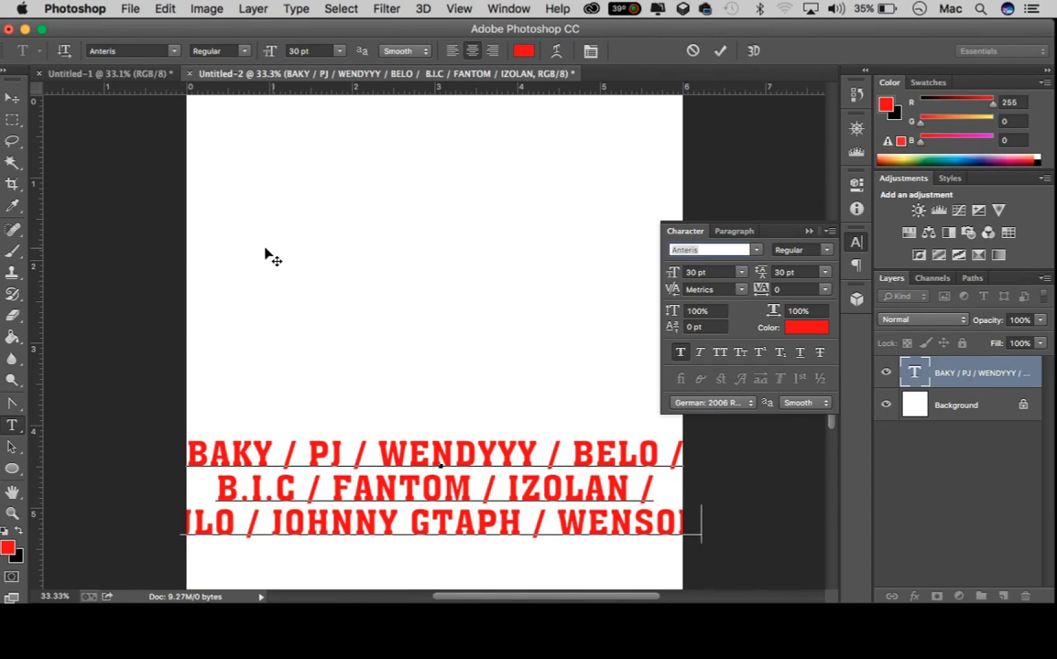
{"action": "left_click", "coordinate": [11, 100]}
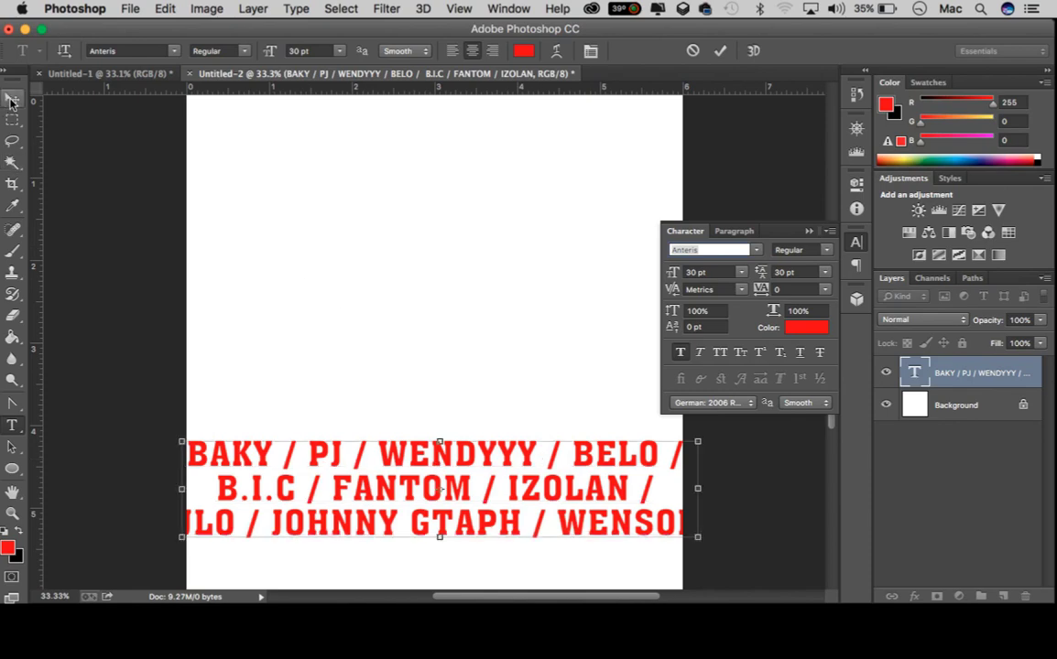
Set the three-line text's font size to 18 pt and its leading to 18 pt
{"action": "left_click", "coordinate": [741, 272]}
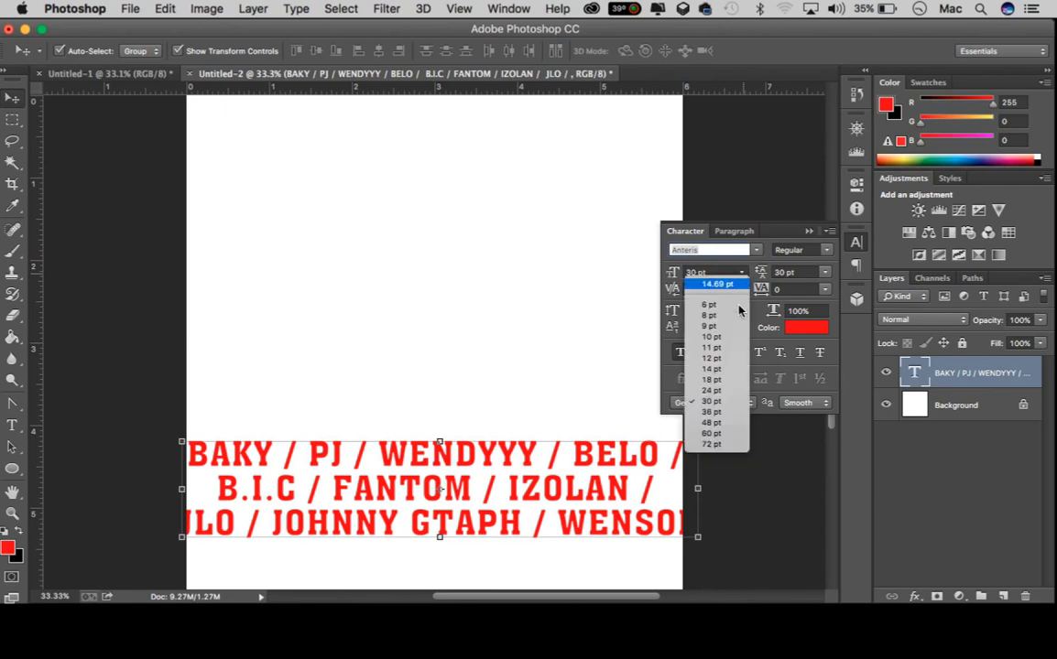
{"action": "left_click", "coordinate": [720, 390]}
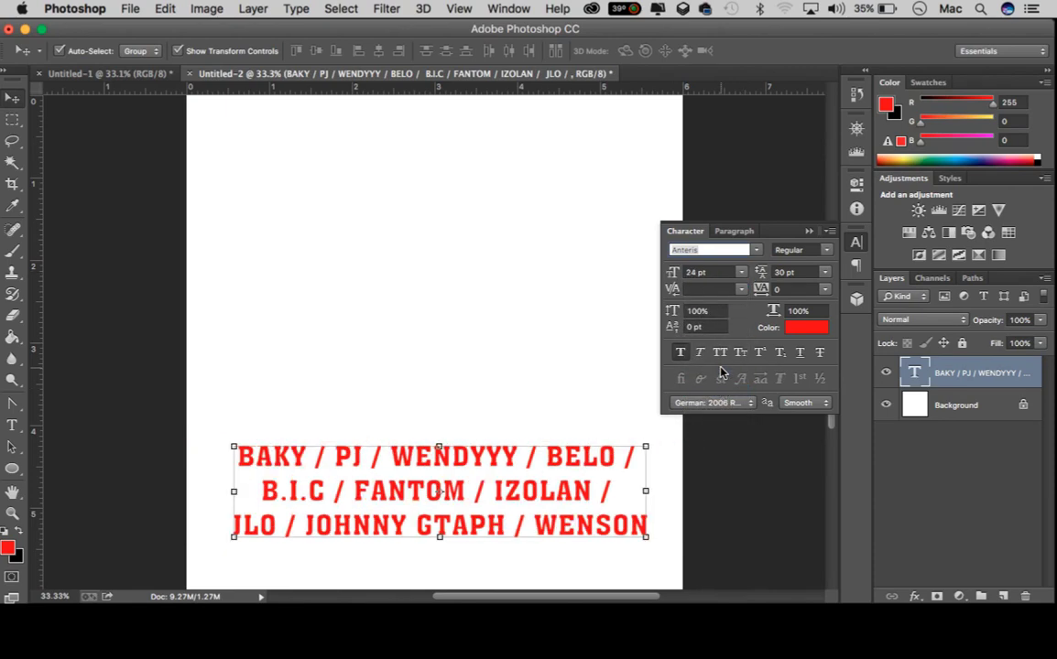
{"action": "left_click", "coordinate": [742, 273]}
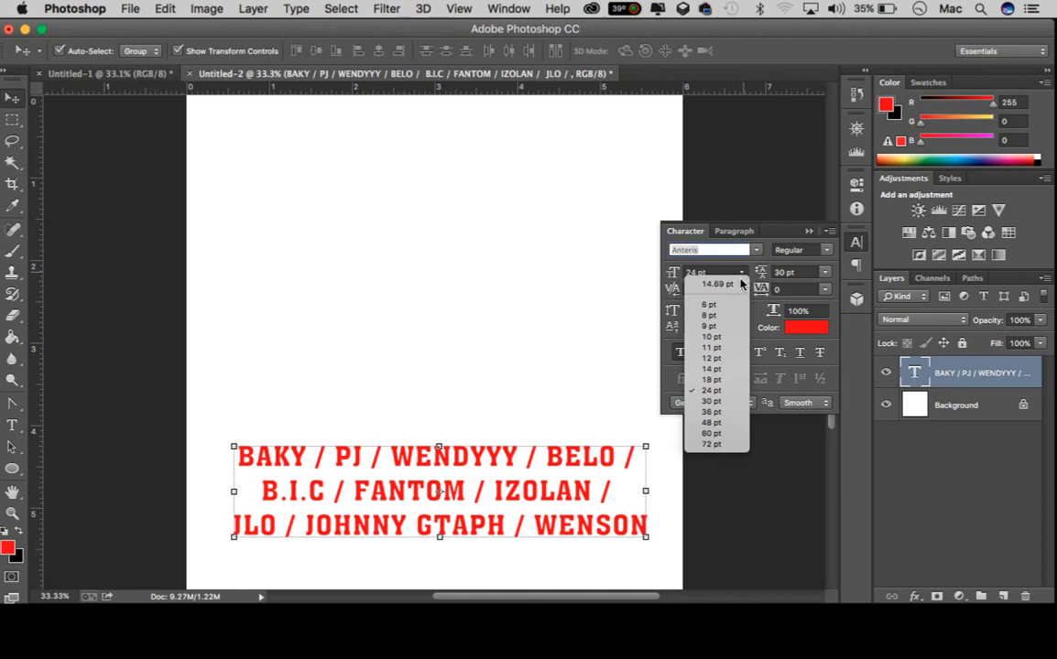
{"action": "left_click", "coordinate": [726, 381]}
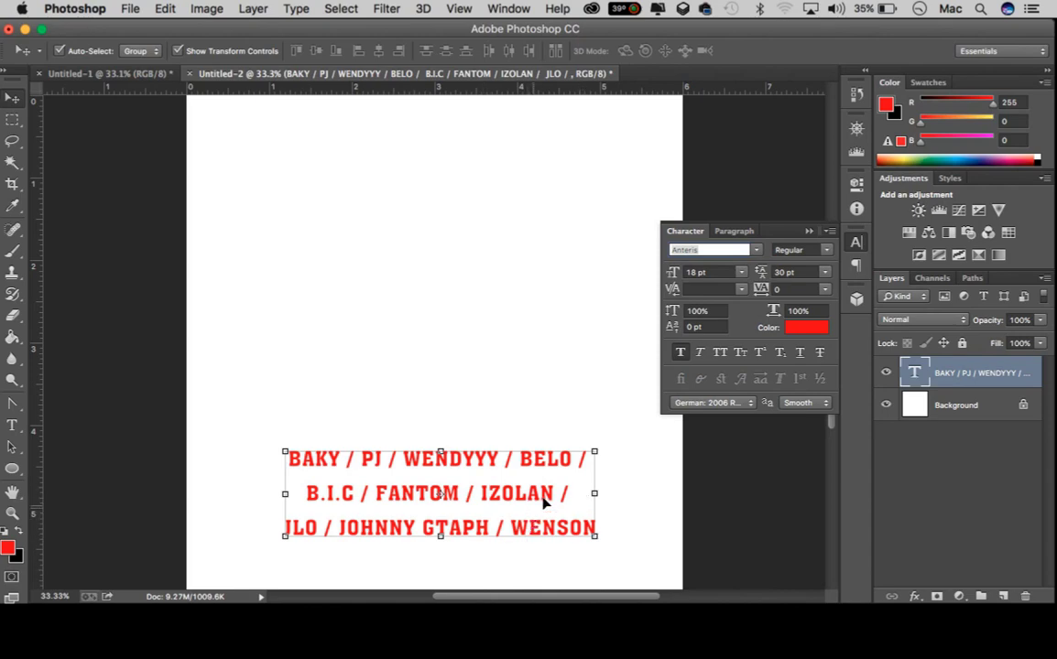
{"action": "left_click", "coordinate": [823, 272]}
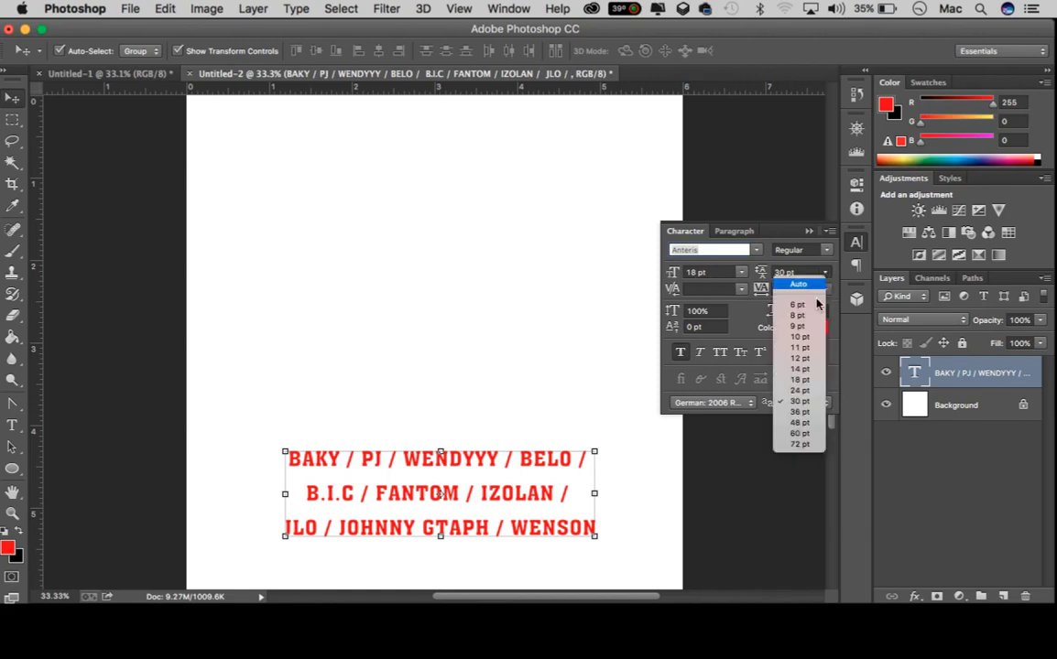
{"action": "left_click", "coordinate": [804, 380]}
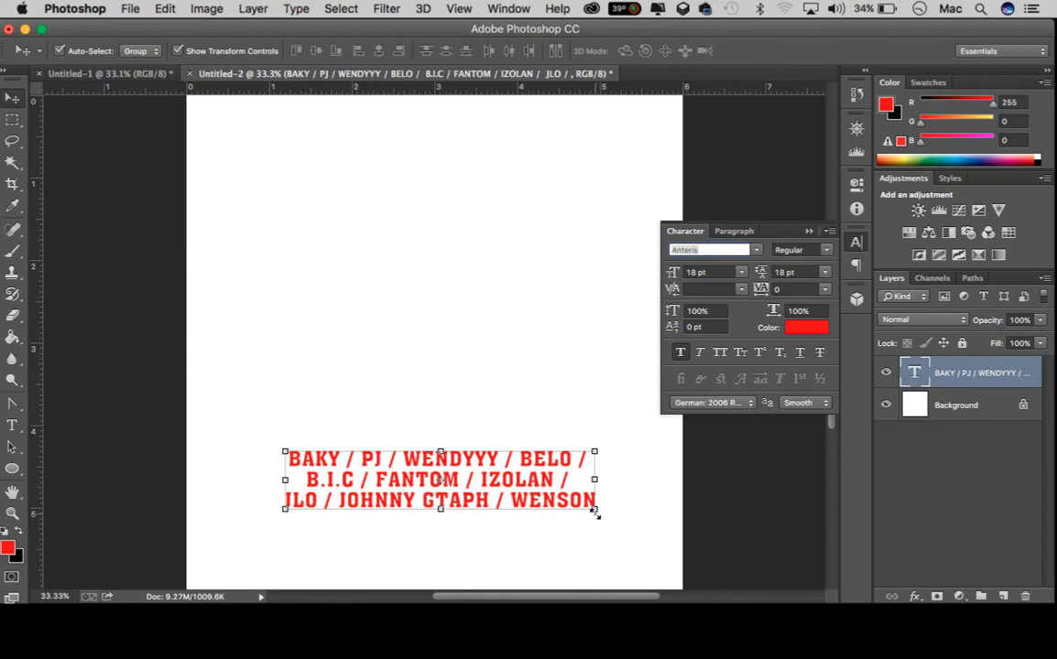
Scale the three-line text block up proportionally to about 140% and shift it left on the canvas
{"action": "left_click_drag", "start_coordinate": [596, 515], "coordinate": [678, 569]}
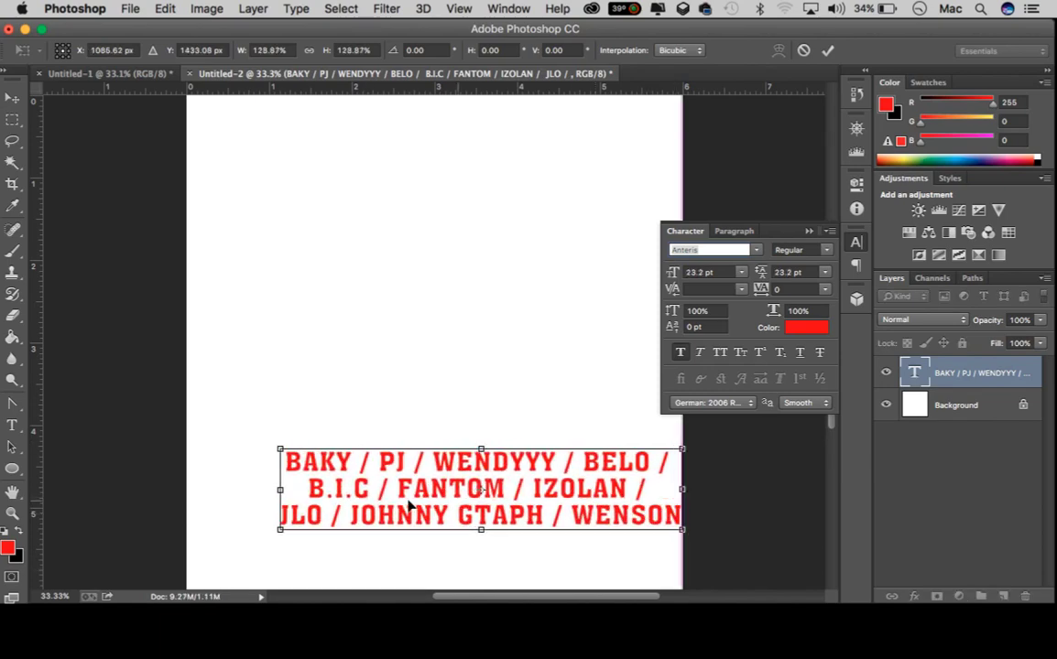
{"action": "left_click_drag", "start_coordinate": [409, 506], "coordinate": [358, 506]}
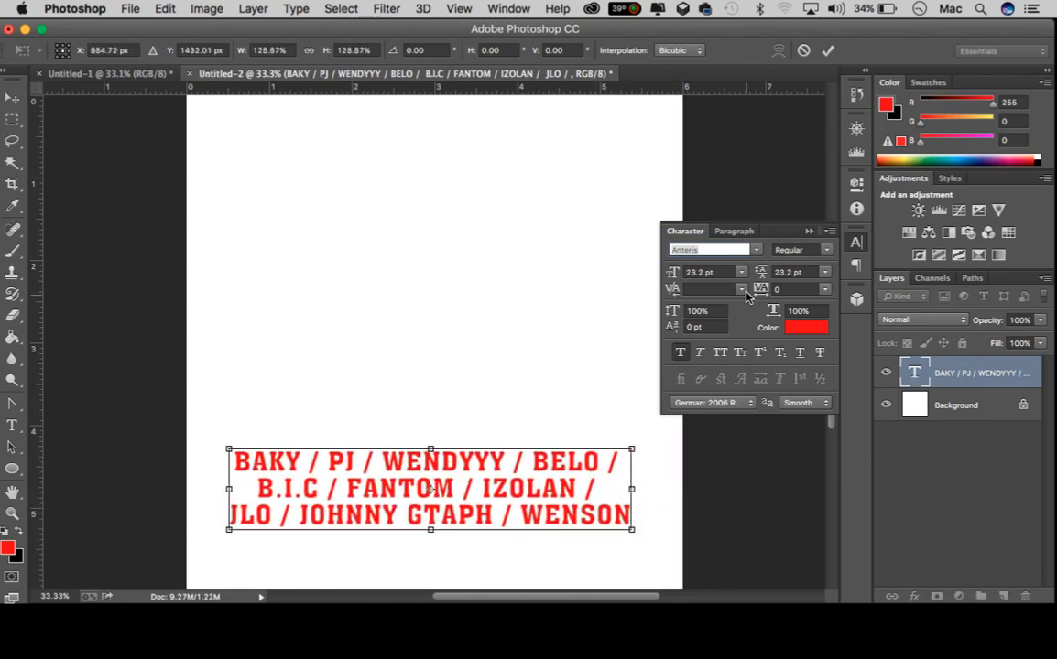
{"action": "left_click_drag", "start_coordinate": [634, 533], "coordinate": [668, 557]}
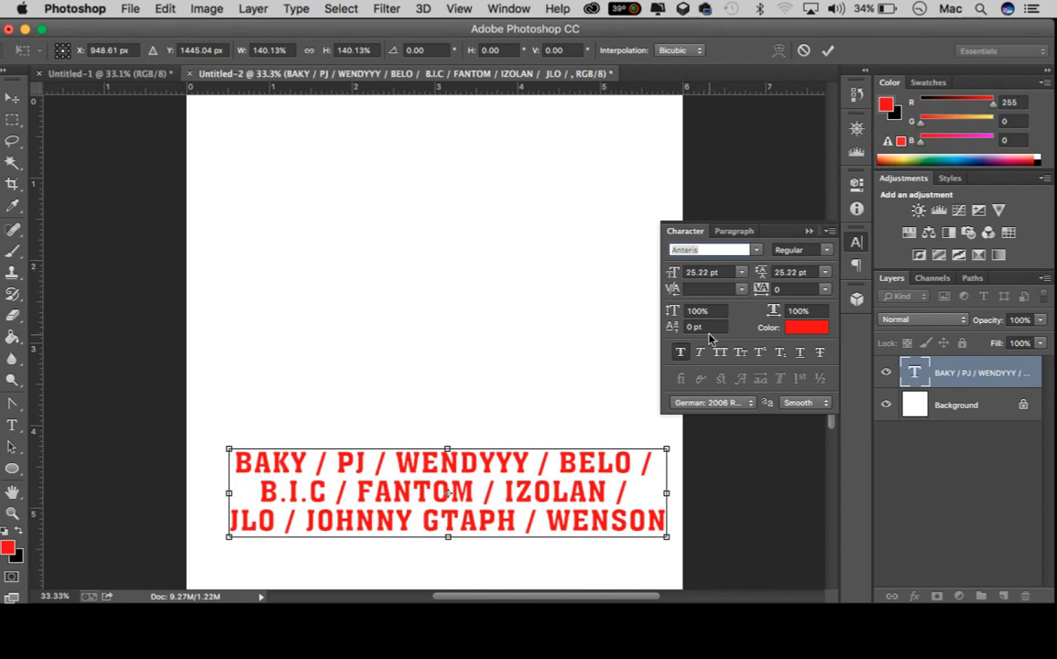
{"action": "key", "text": "Return"}
Return the enlarged text to an 18 pt font size with 18 pt leading
{"action": "left_click", "coordinate": [744, 280]}
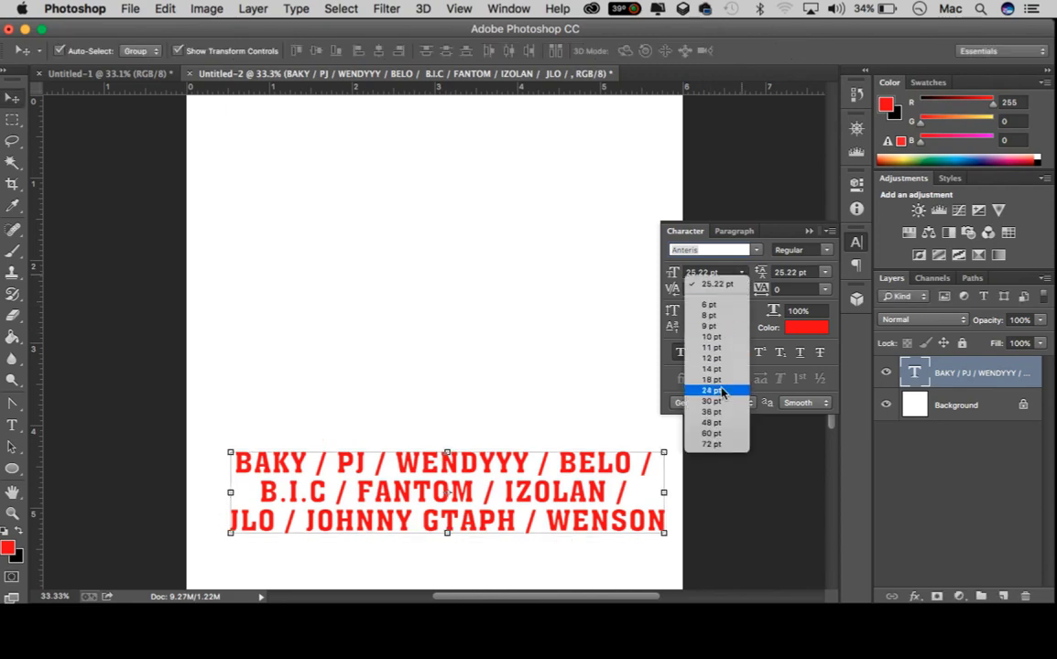
{"action": "left_click", "coordinate": [818, 280]}
{"action": "left_click", "coordinate": [822, 273]}
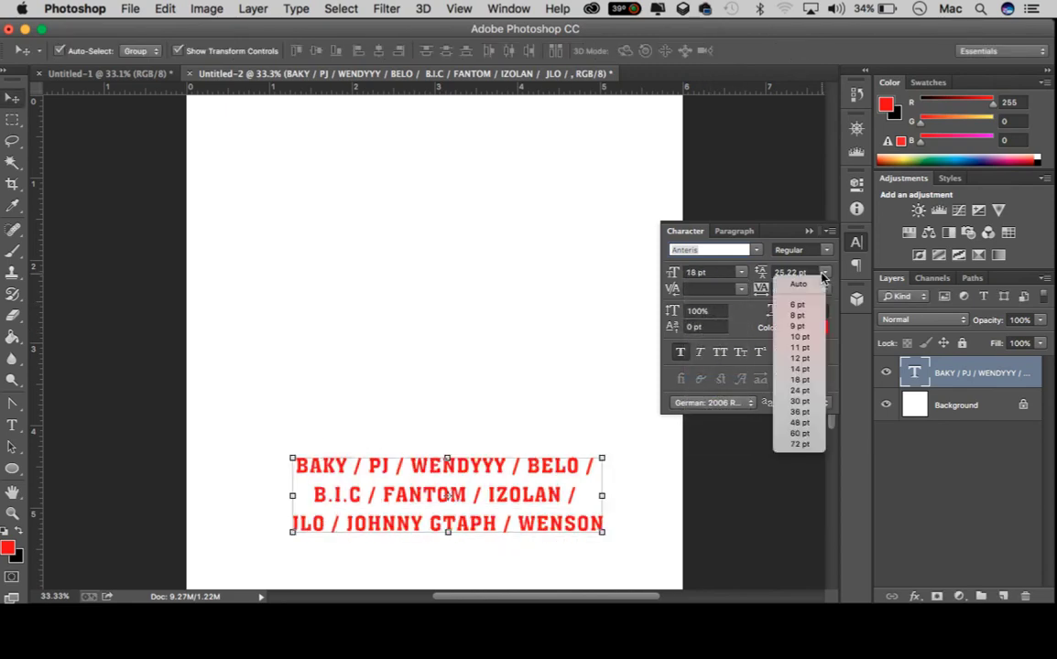
{"action": "left_click", "coordinate": [807, 385]}
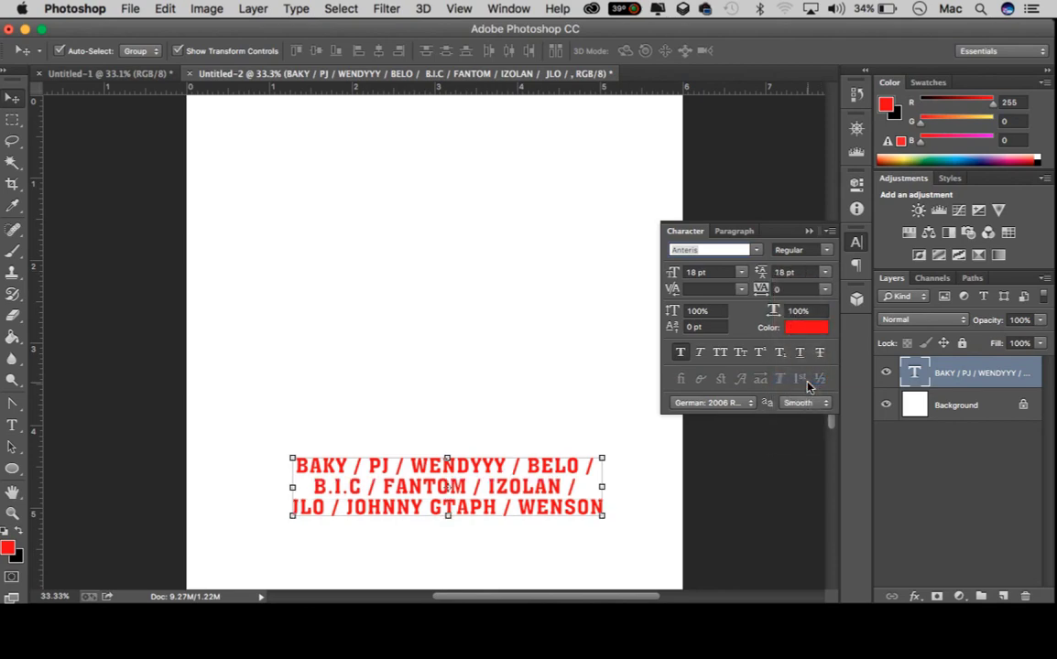
Move the text block down, centred horizontally near the canvas's lower edge, and apply Faux Italic while keeping Faux Bold
{"action": "left_click_drag", "start_coordinate": [524, 491], "coordinate": [512, 520]}
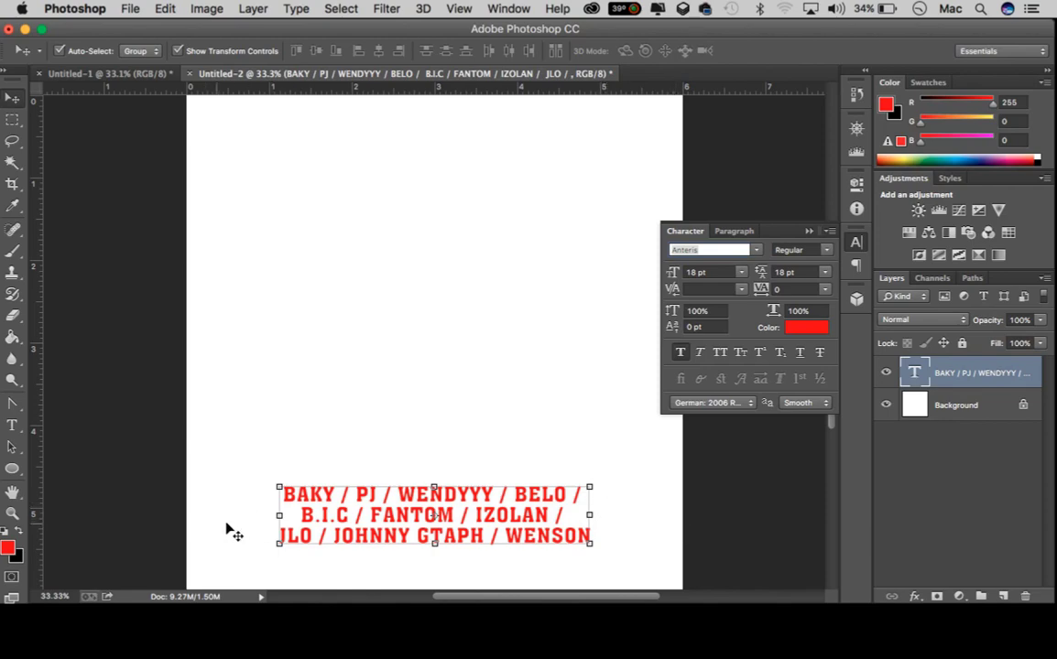
{"action": "left_click_drag", "start_coordinate": [419, 513], "coordinate": [422, 513]}
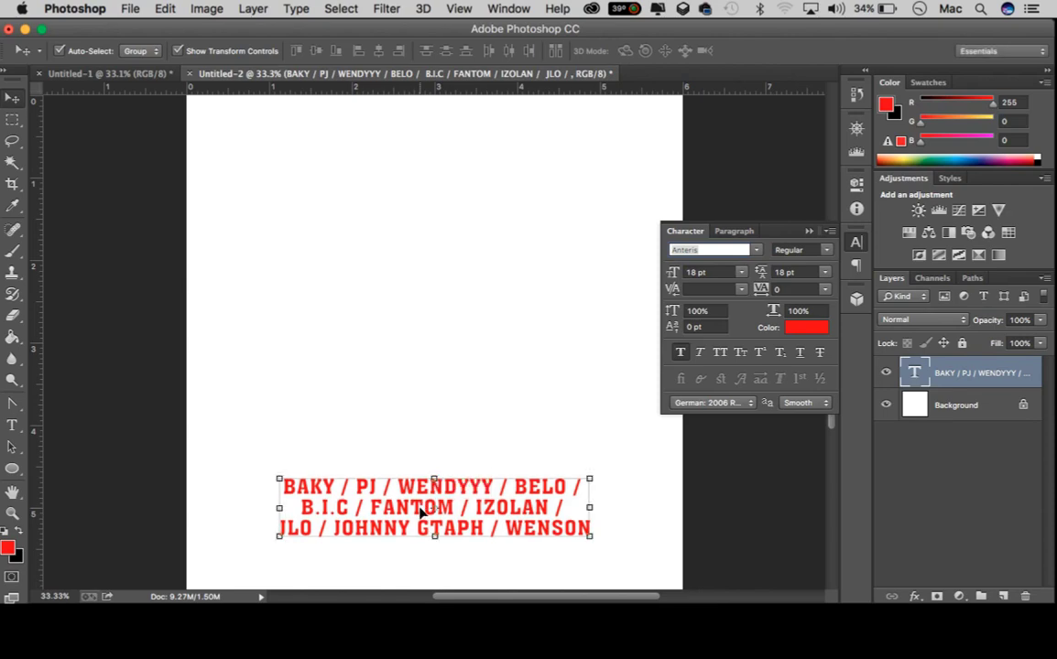
{"action": "left_click", "coordinate": [700, 354]}
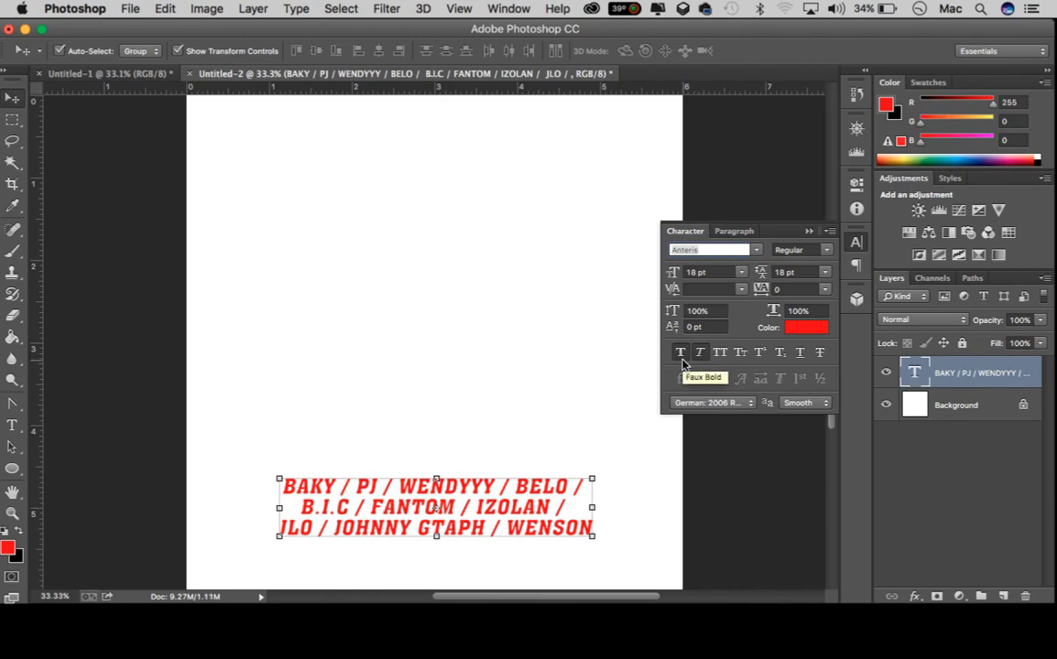
{"action": "left_click", "coordinate": [682, 357]}
{"action": "left_click", "coordinate": [682, 357]}
{"action": "left_click", "coordinate": [703, 354]}
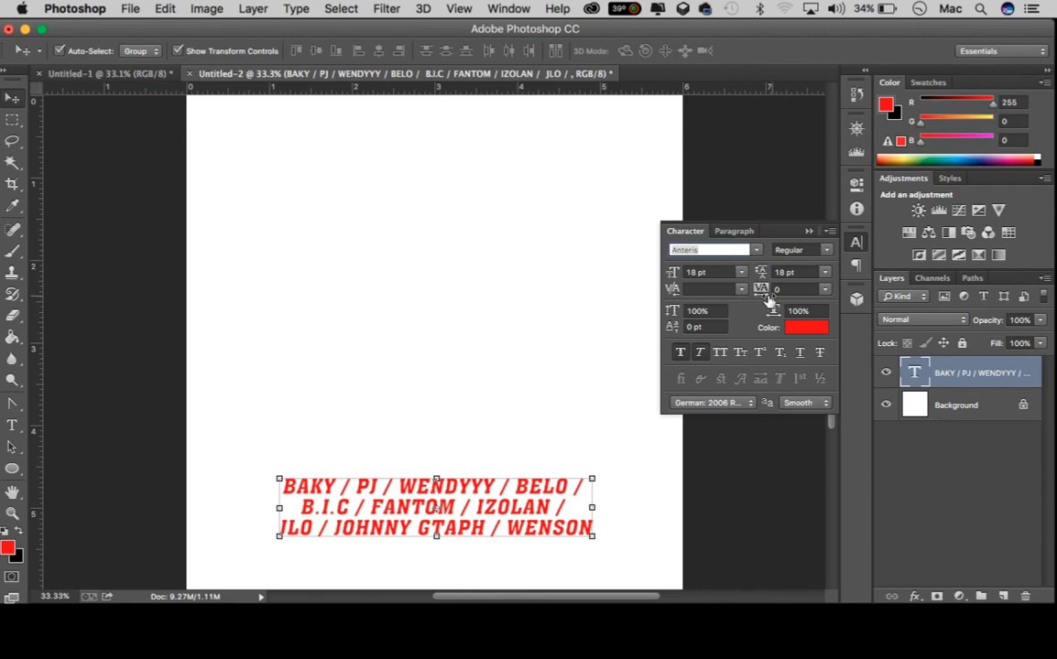
Try progressively wider tracking on the text block, using values of 2, 11, 23 and 47
{"action": "left_click", "coordinate": [825, 290]}
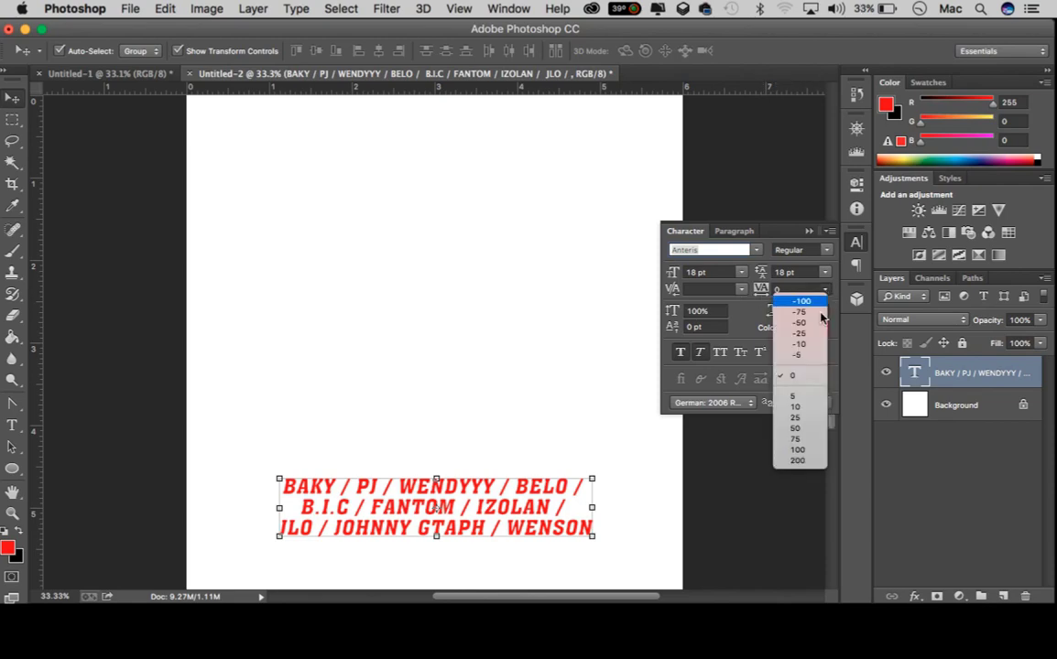
{"action": "left_click", "coordinate": [800, 417]}
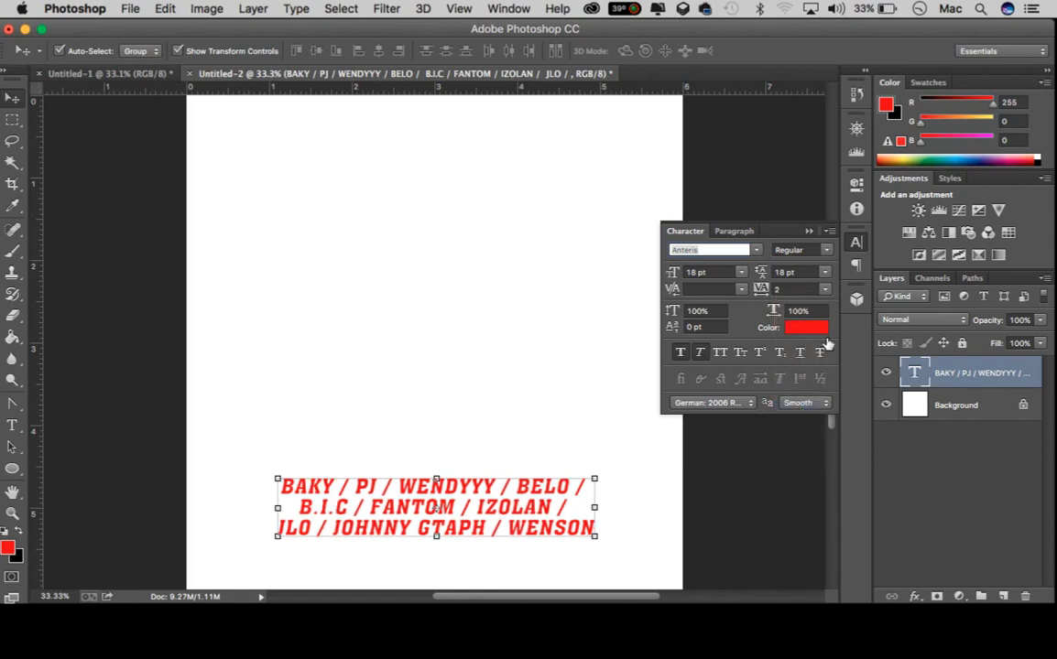
{"action": "left_click", "coordinate": [824, 289]}
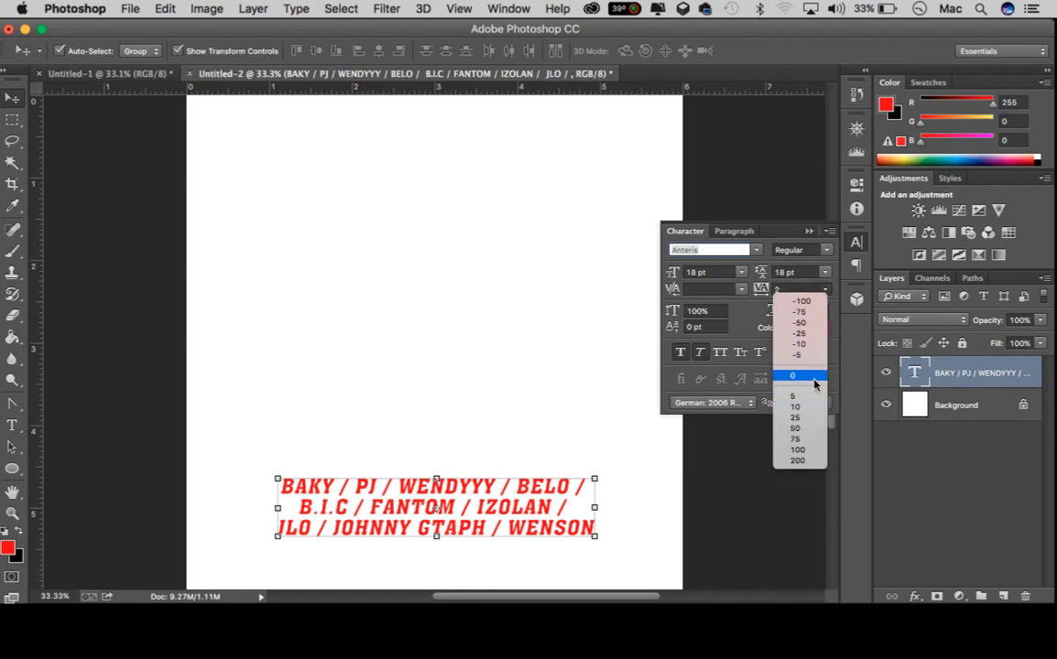
{"action": "left_click", "coordinate": [804, 431]}
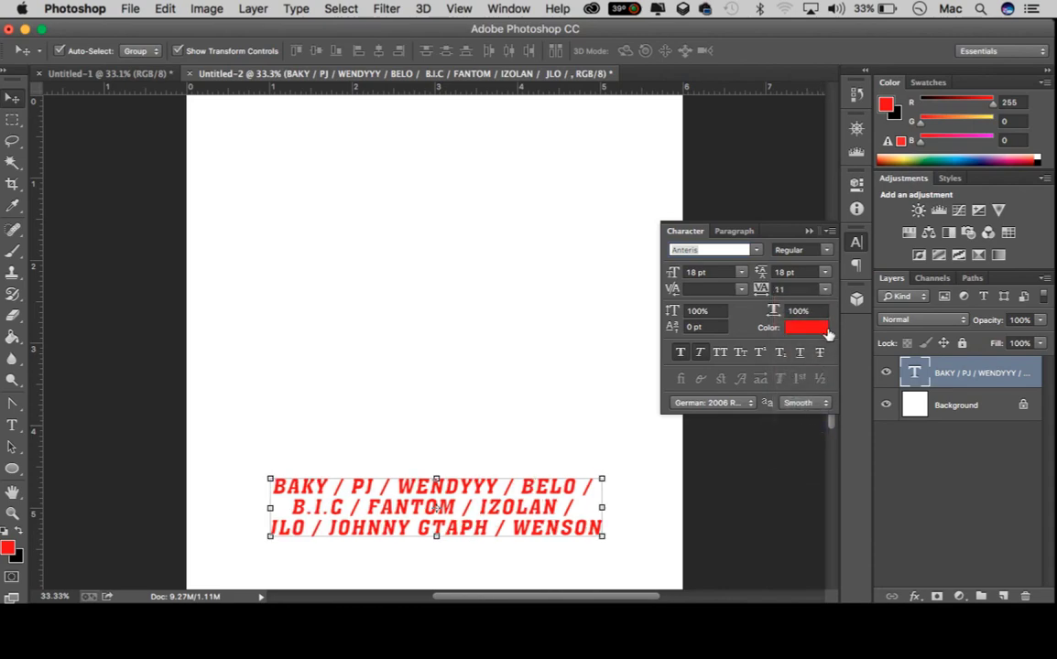
{"action": "left_click", "coordinate": [825, 290]}
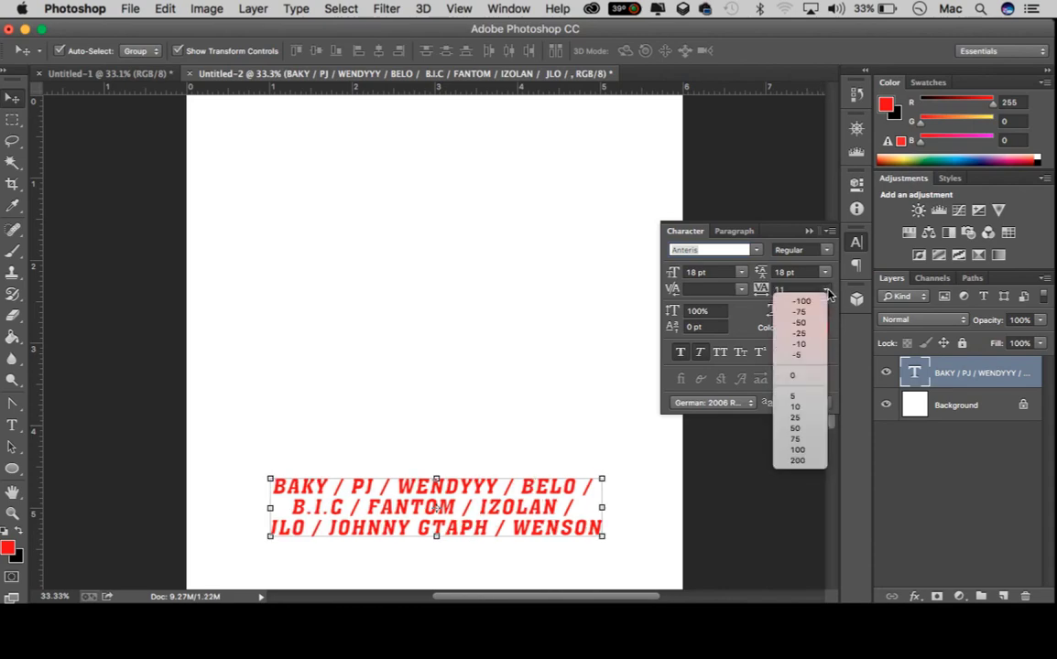
{"action": "left_click", "coordinate": [808, 450]}
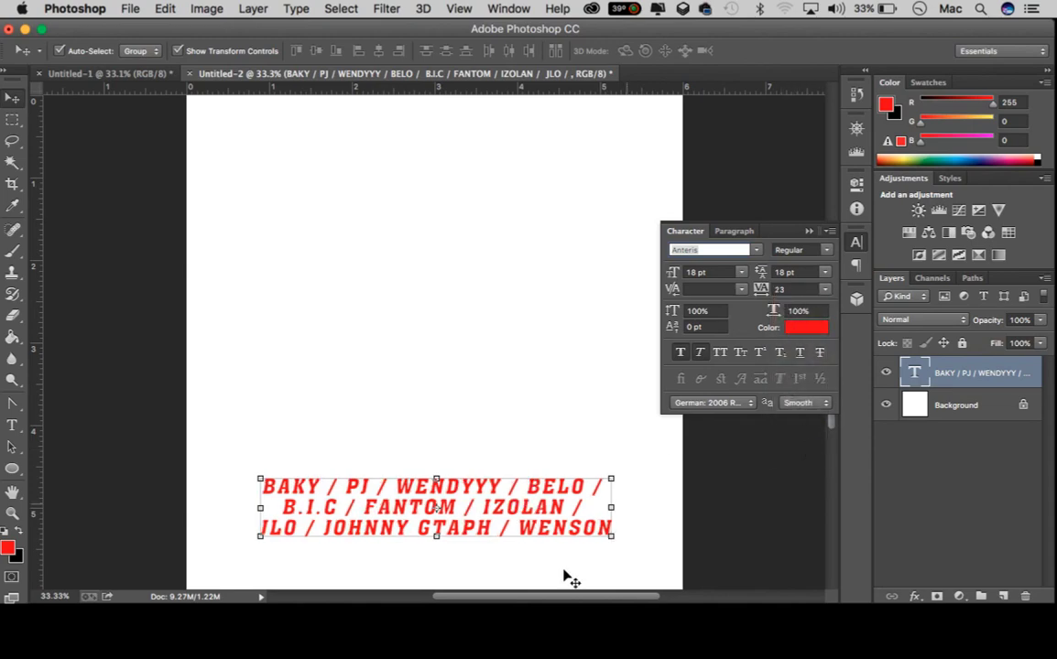
{"action": "left_click", "coordinate": [824, 289]}
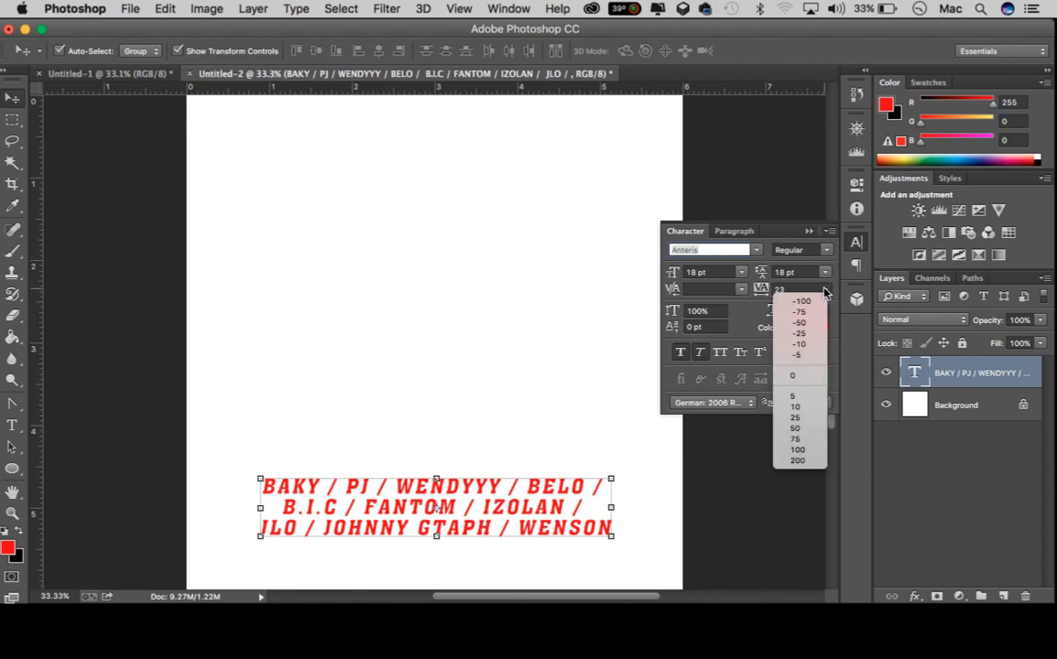
{"action": "left_click", "coordinate": [796, 462]}
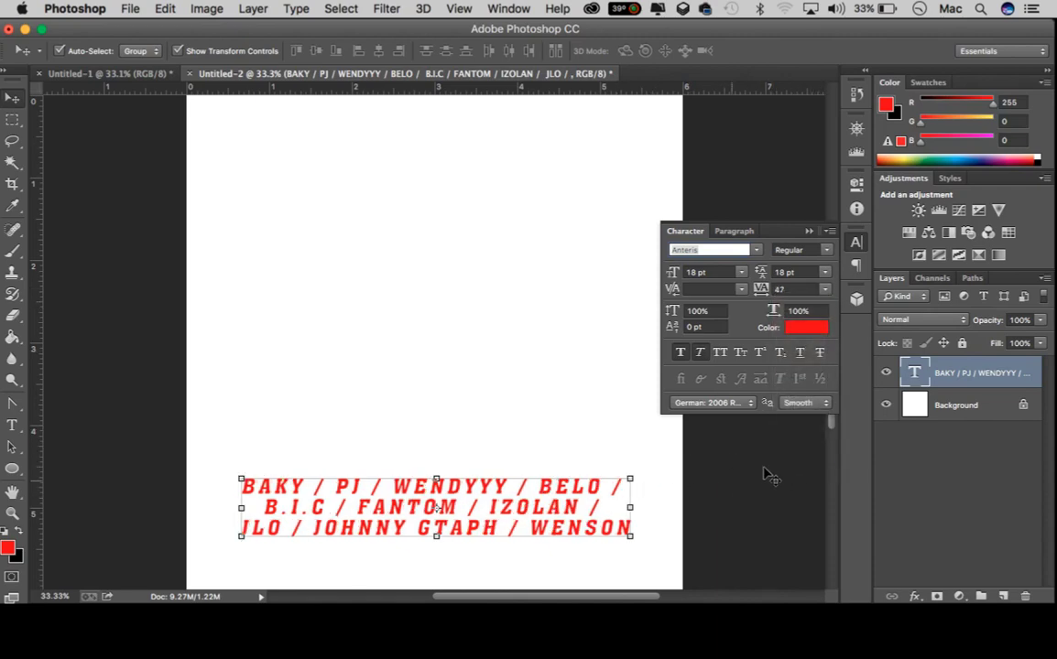
Tighten the text block's letter spacing by setting its tracking to -23
{"action": "left_click", "coordinate": [824, 289]}
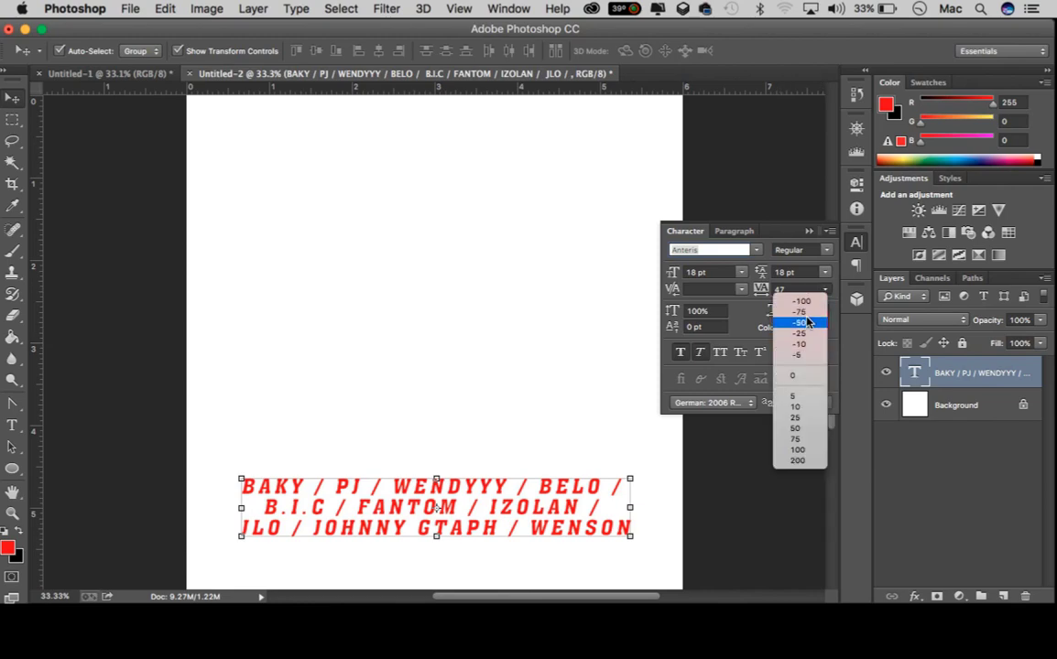
{"action": "left_click", "coordinate": [799, 333]}
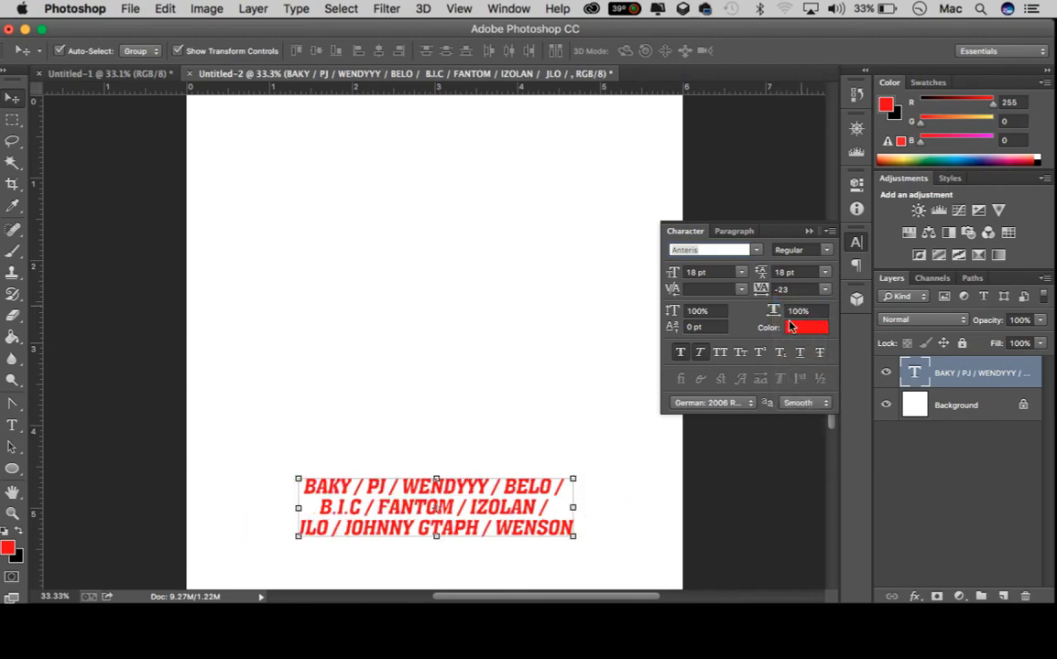